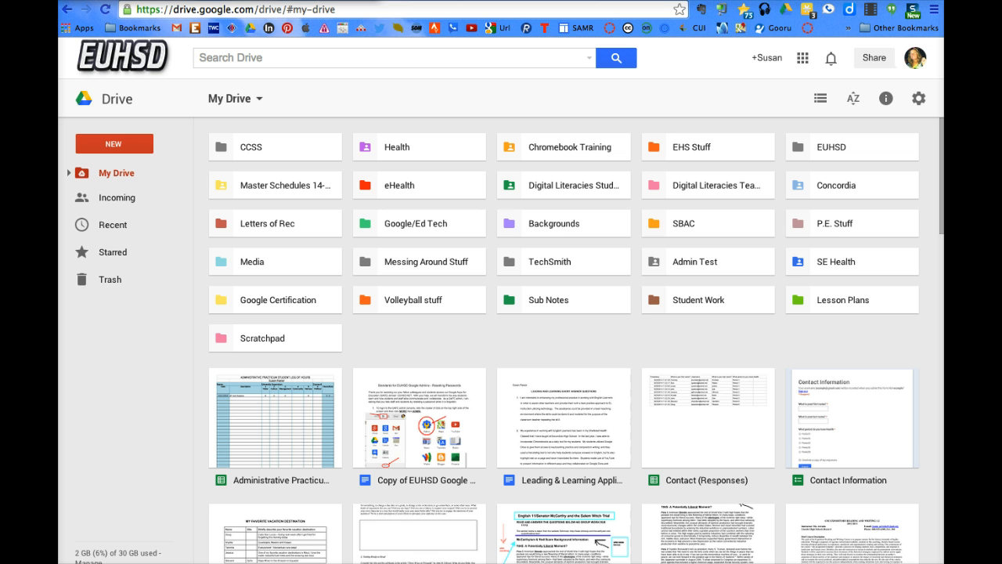
Create a new blank Google Form from Drive's New menu.
click(112, 144)
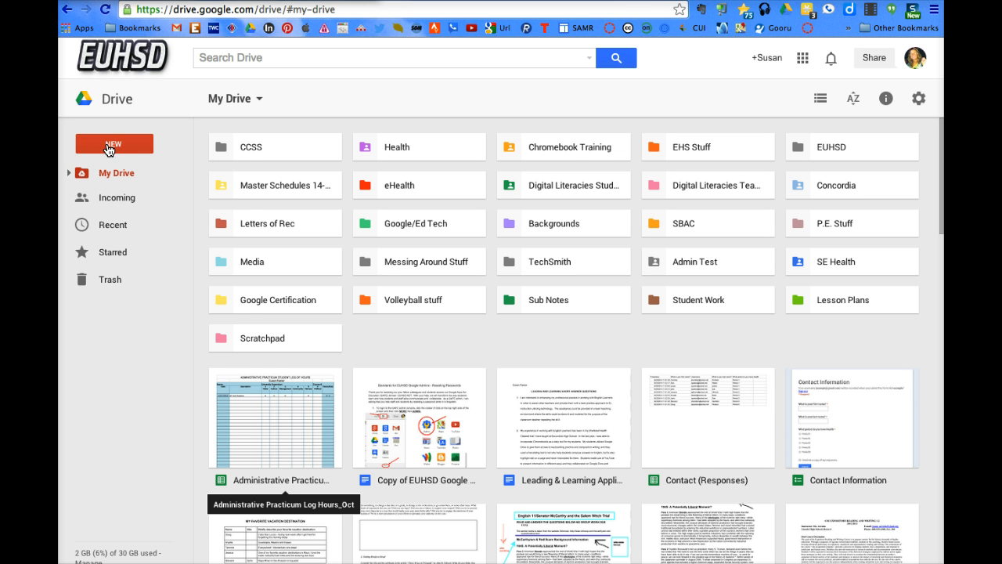
click(110, 147)
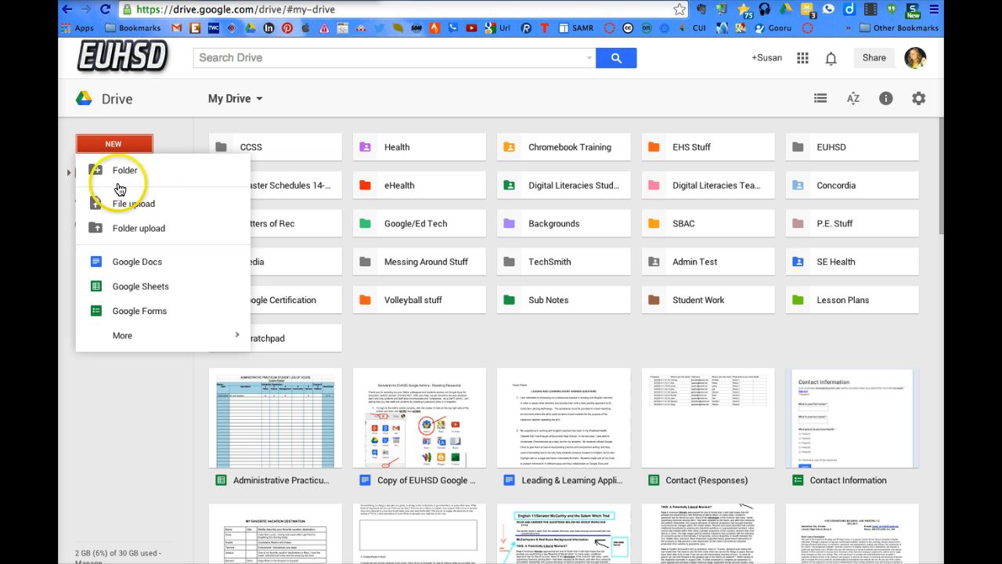
click(134, 311)
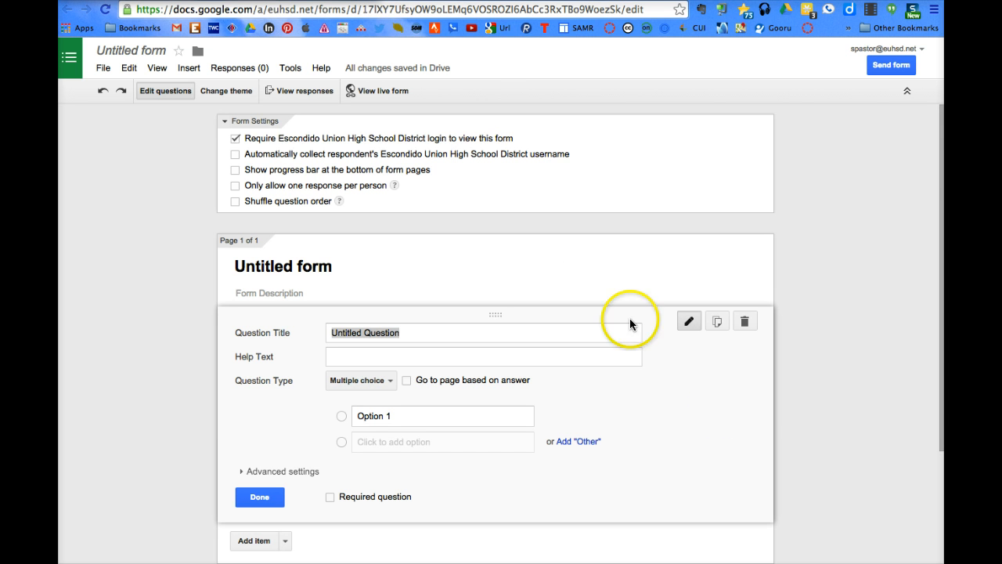
scroll(811, 410, down, 1)
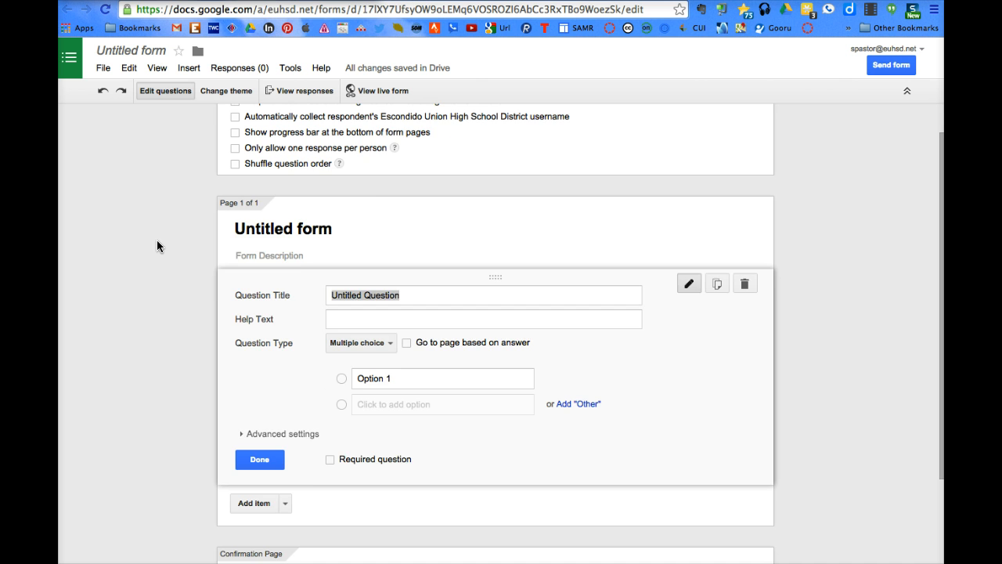
scroll(156, 246, up, 1)
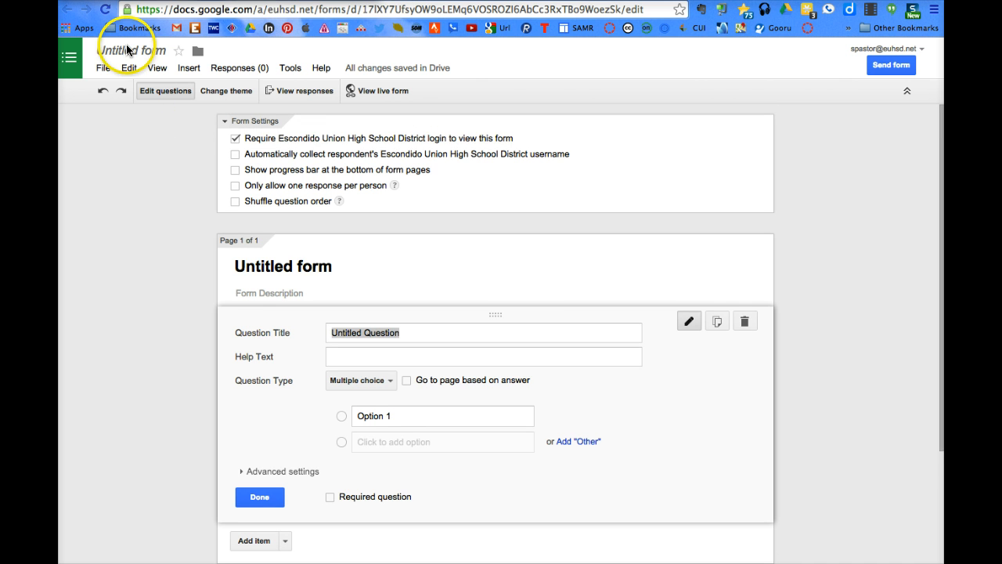
Rename the form to 'Demo Quiz' and turn on automatic respondent username collection.
click(264, 267)
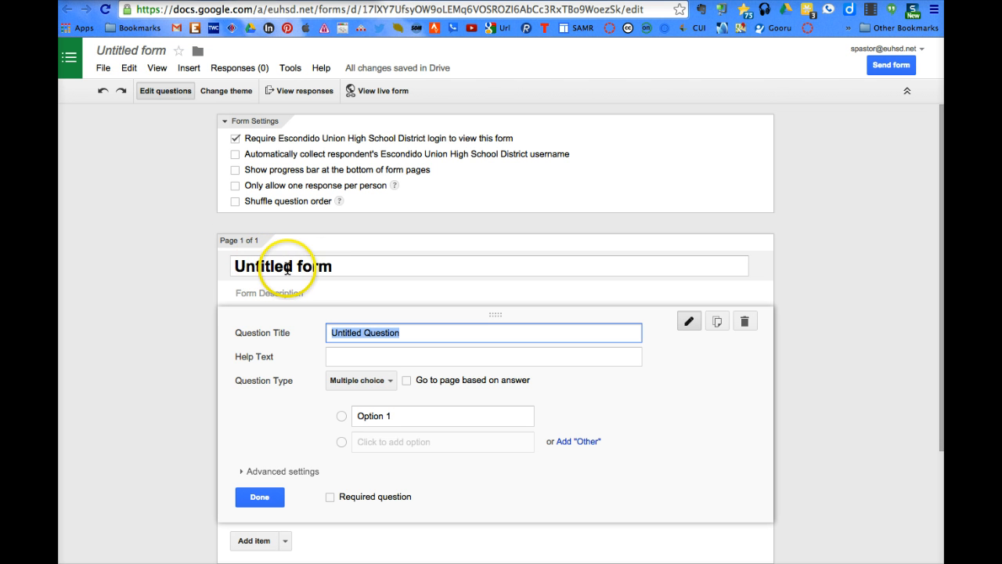
click(342, 264)
key(BackSpace)
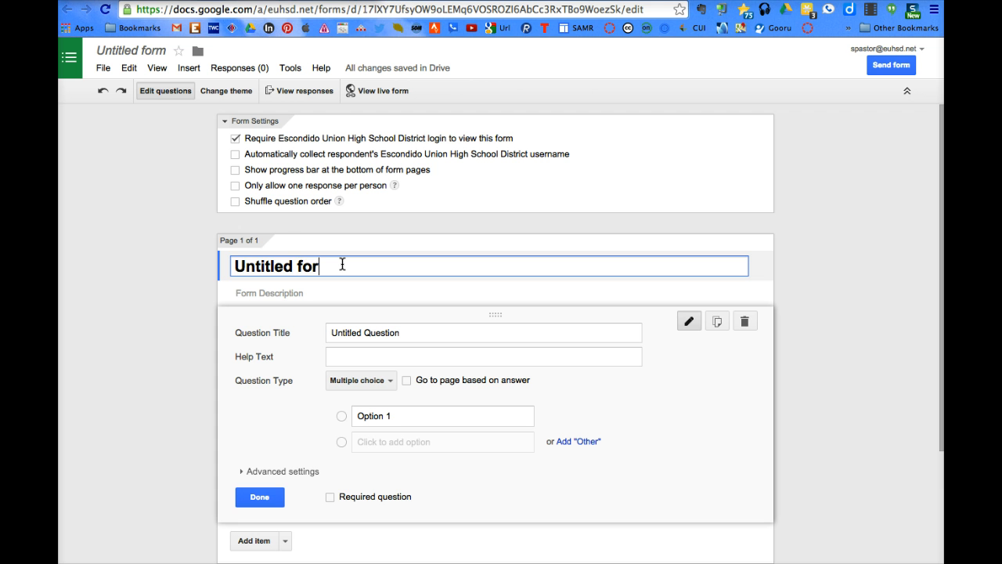
key(BackSpace)
key(BackSpace)
key(BackSpace)
key(BackSpace)
key(BackSpace)
key(BackSpace)
key(BackSpace)
key(BackSpace)
key(BackSpace)
key(BackSpace)
key(BackSpace)
key(BackSpace)
text(D)
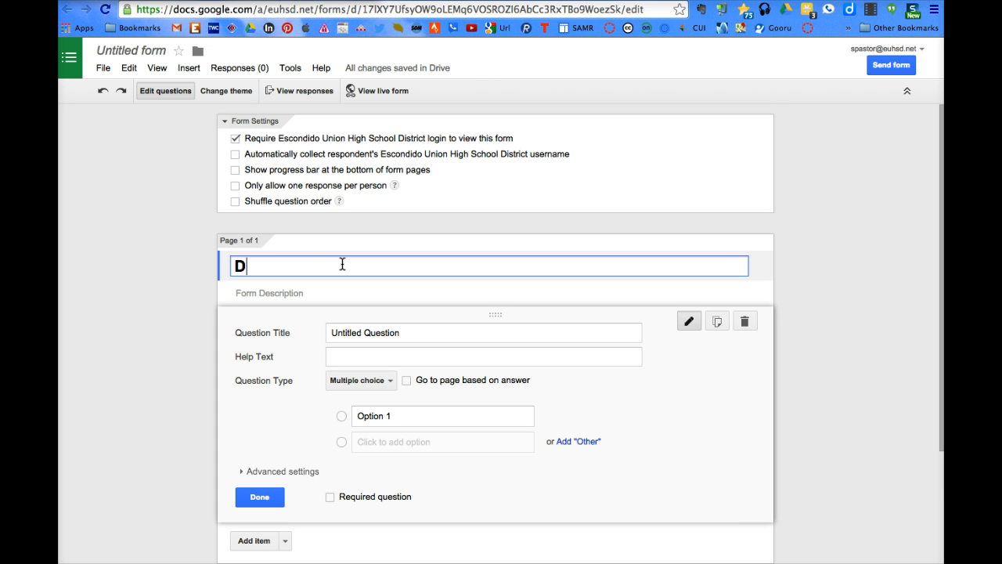
text(emo Quiz)
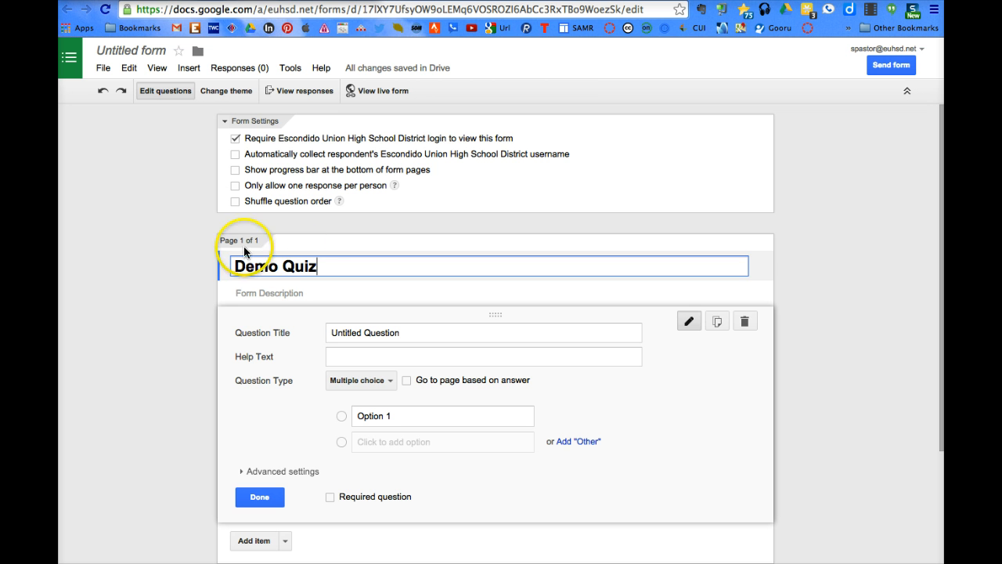
click(151, 200)
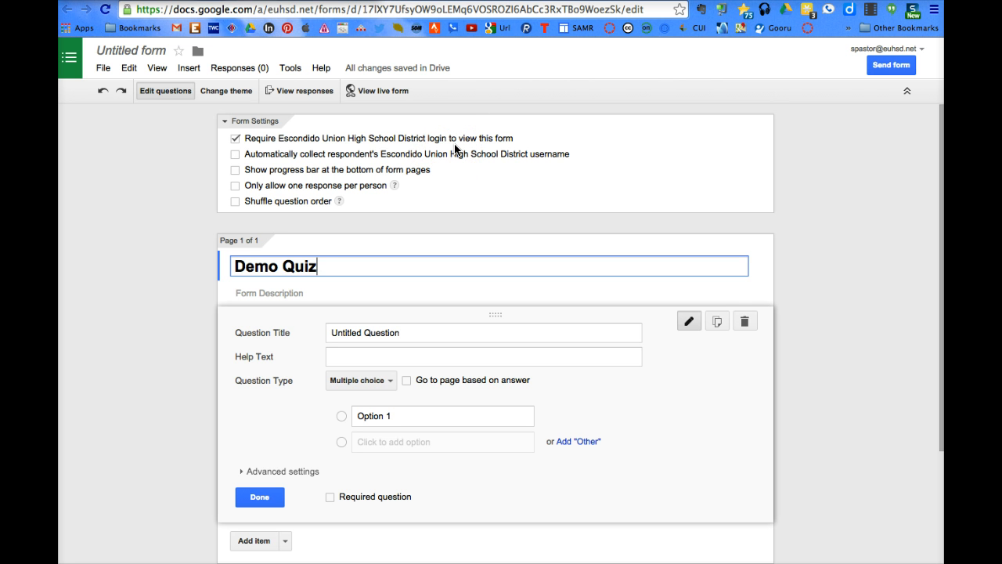
click(234, 155)
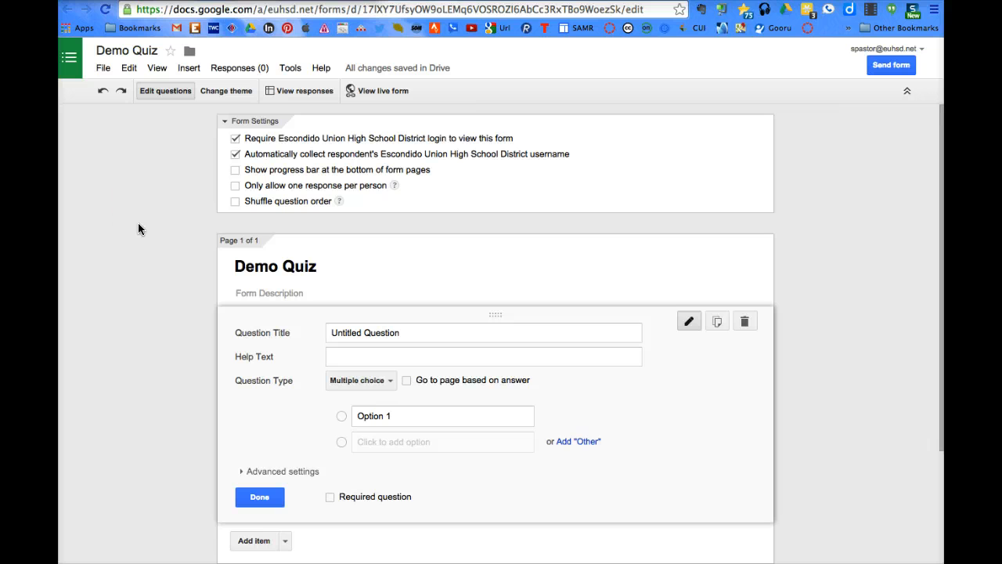
Apply the Beach Evening theme to Demo Quiz and return to the question editor.
click(222, 94)
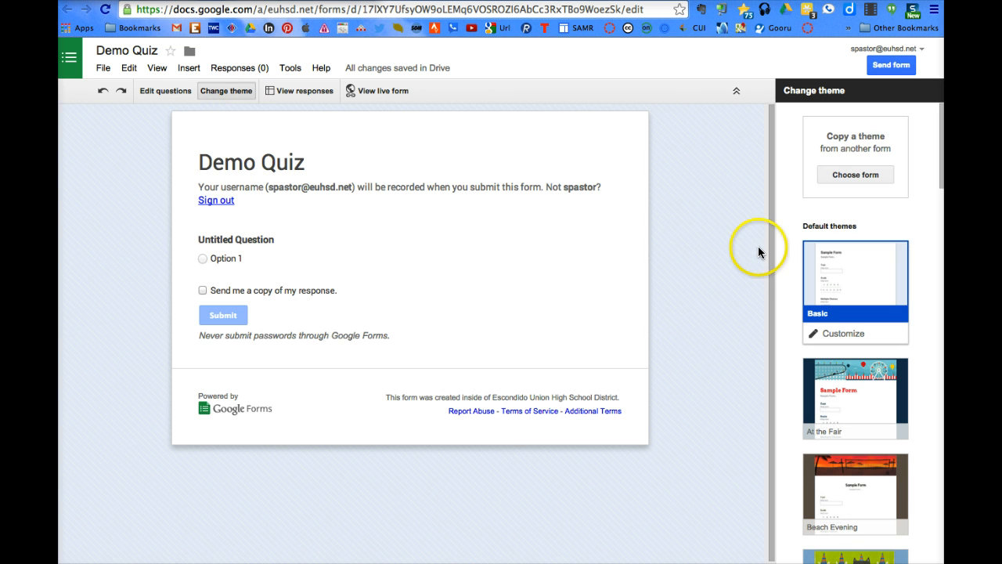
scroll(800, 273, down, 5)
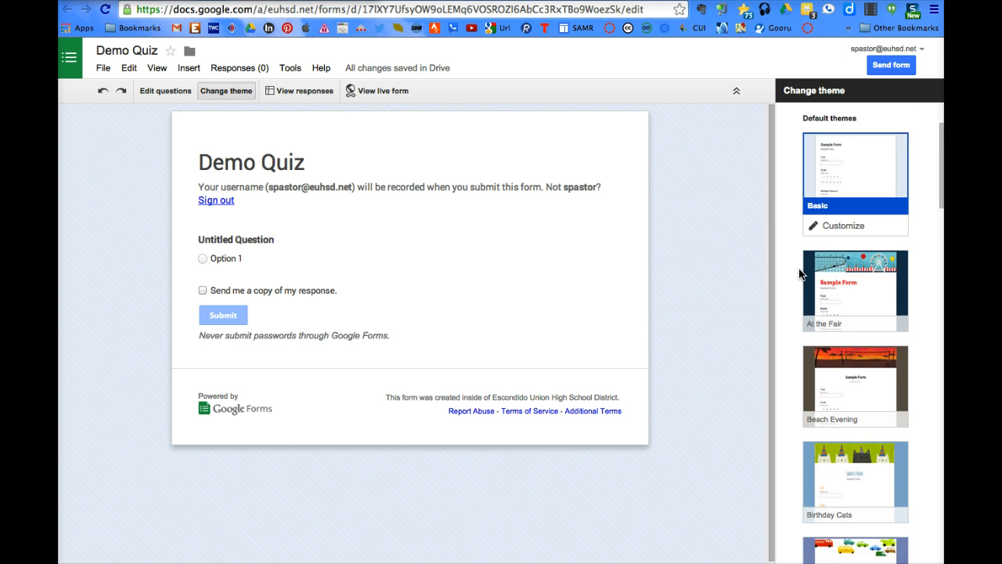
scroll(800, 273, down, 10)
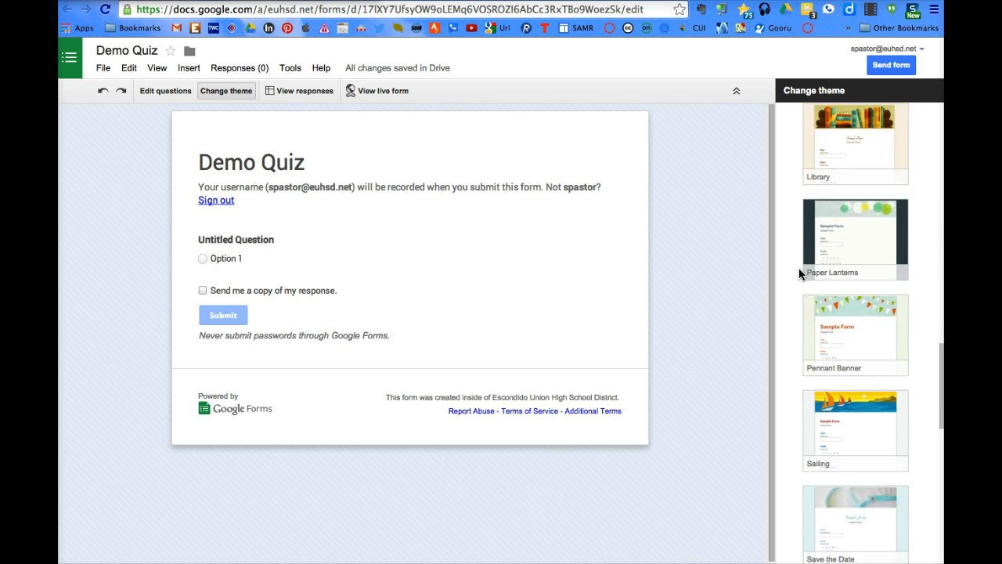
scroll(799, 273, up, 15)
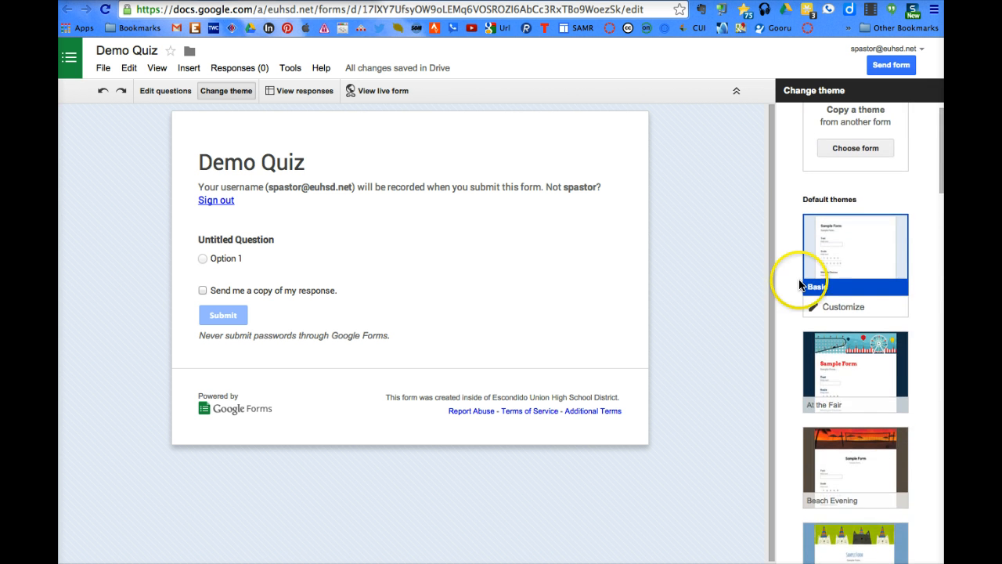
click(852, 448)
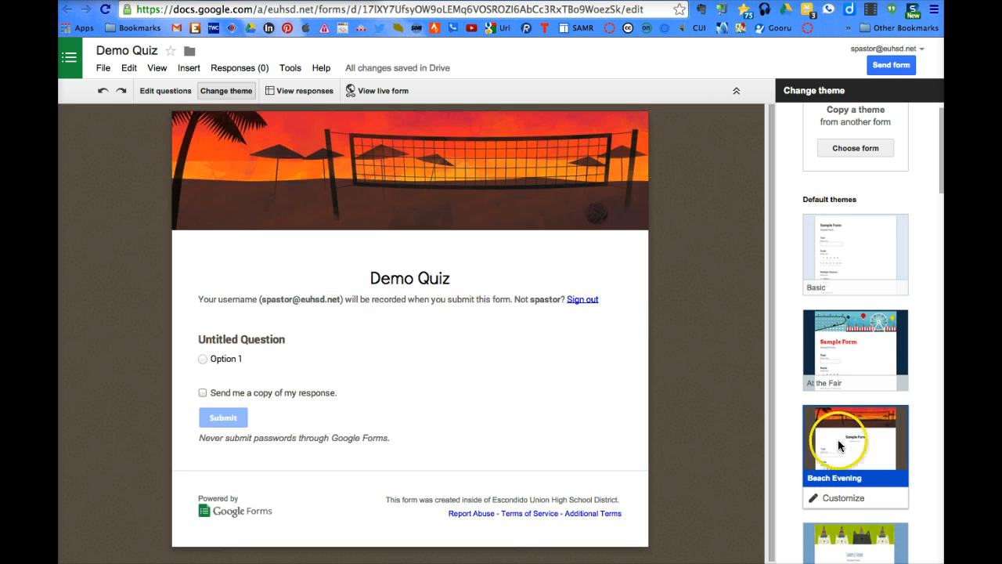
click(161, 92)
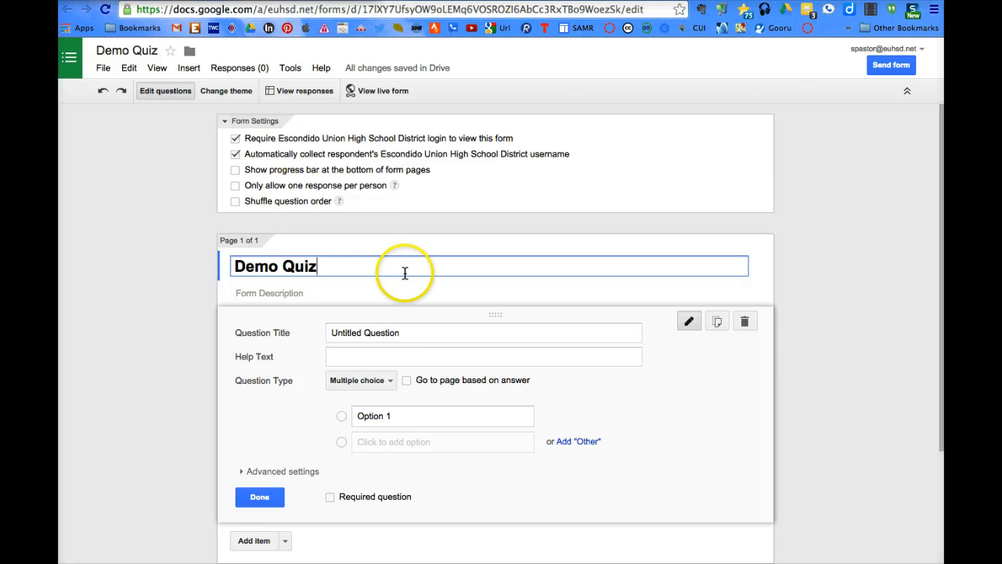
Make the first question a required Text question titled 'What is your first name?'.
click(414, 333)
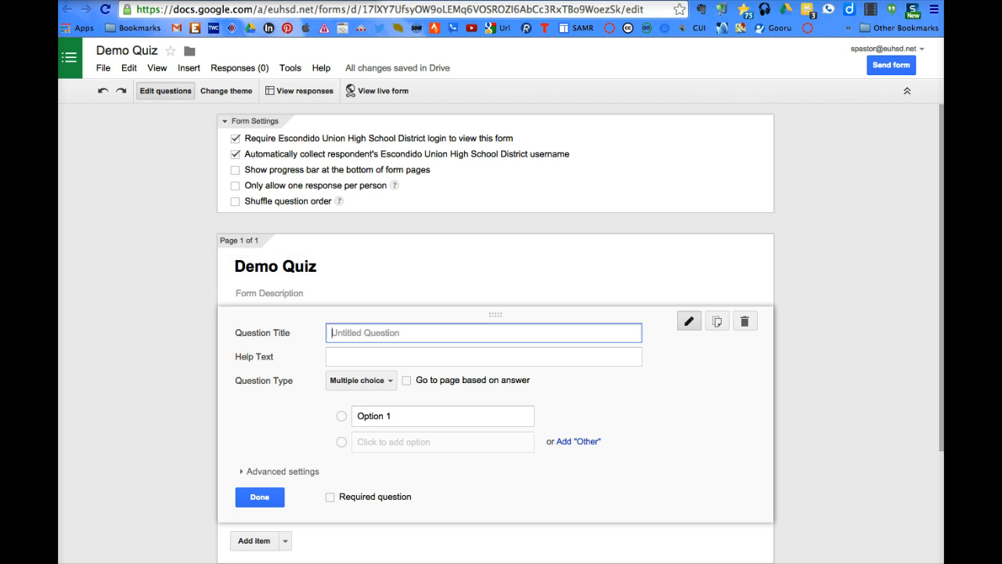
click(381, 283)
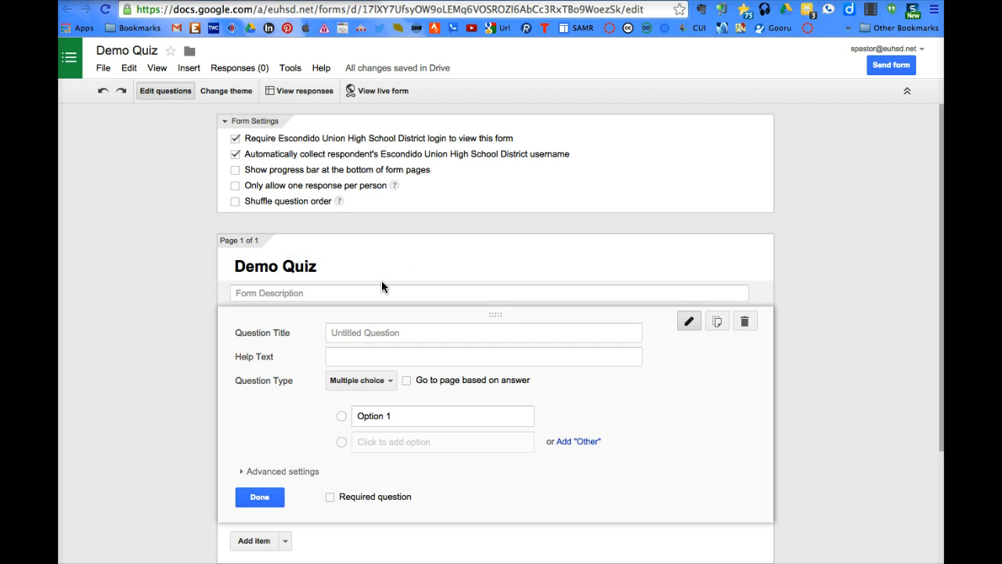
click(398, 333)
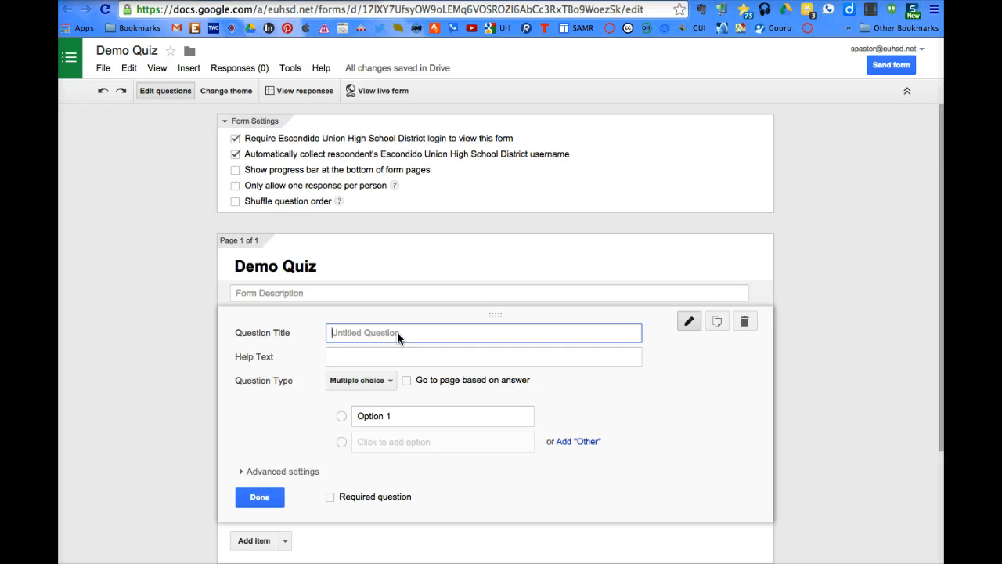
text(What is your first name?)
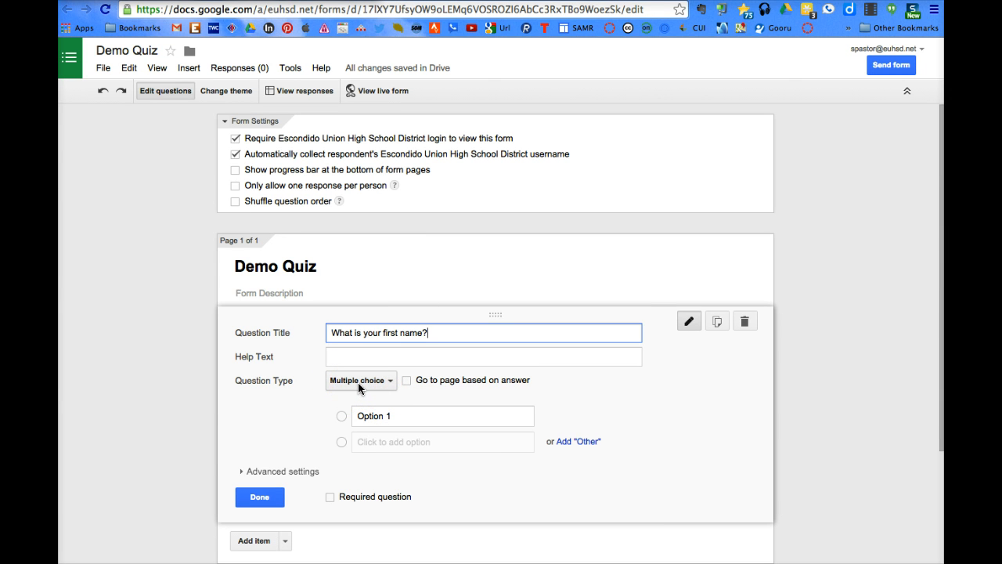
click(358, 382)
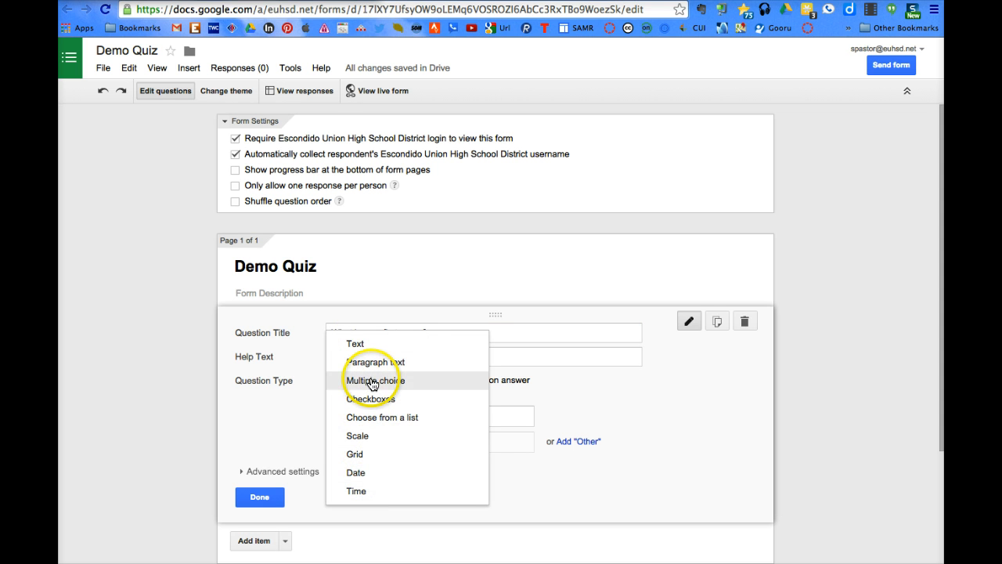
click(357, 342)
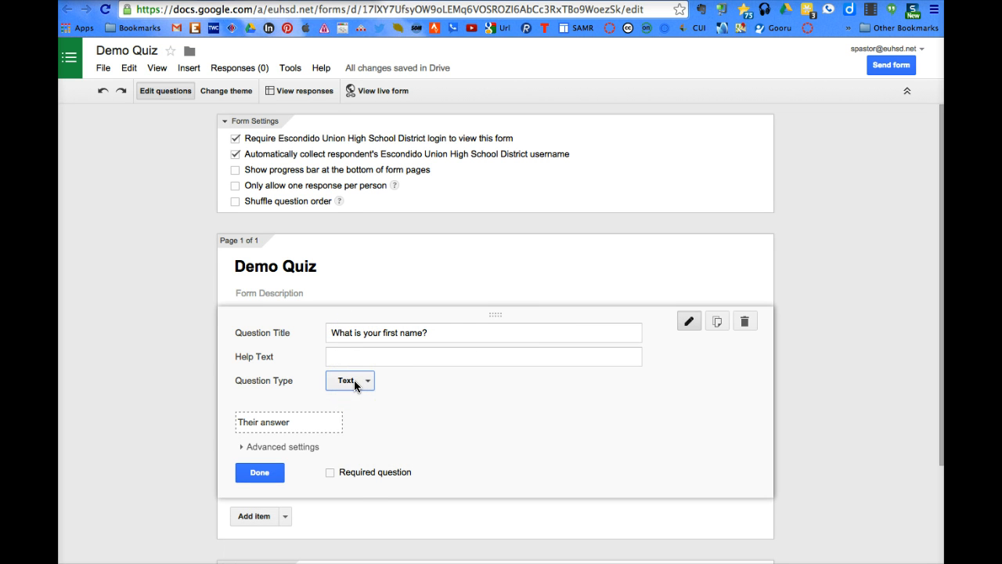
click(329, 474)
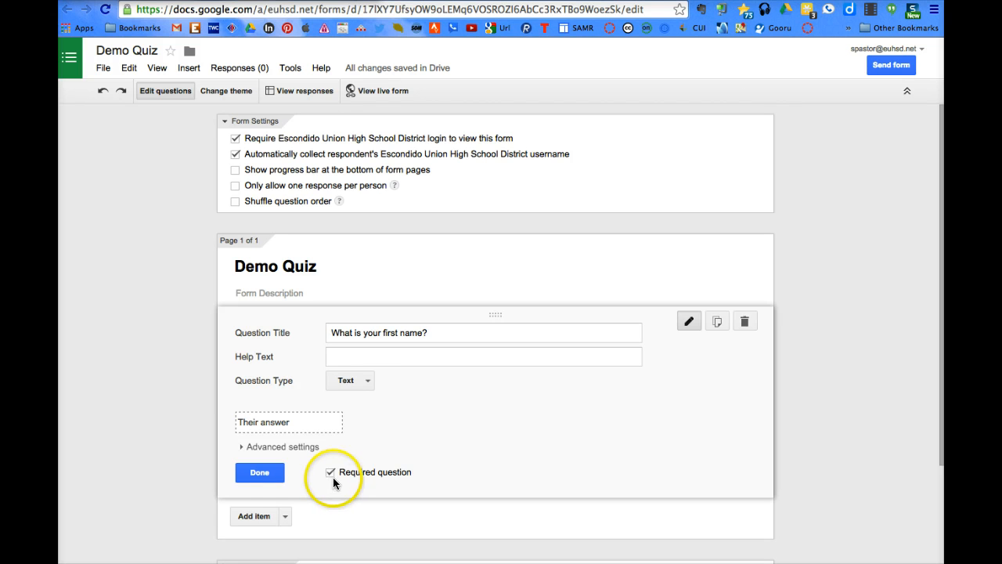
click(260, 475)
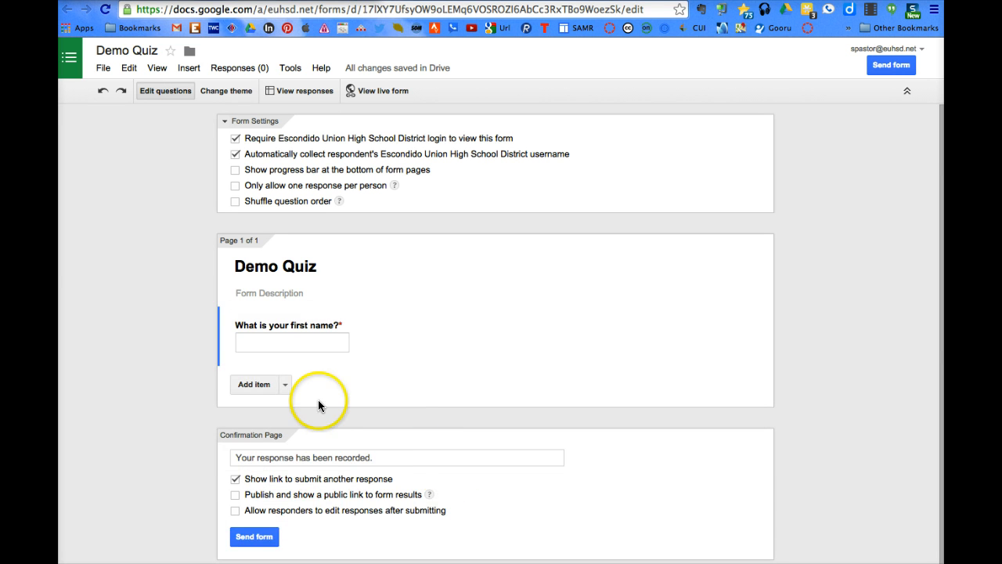
scroll(448, 476, down, 1)
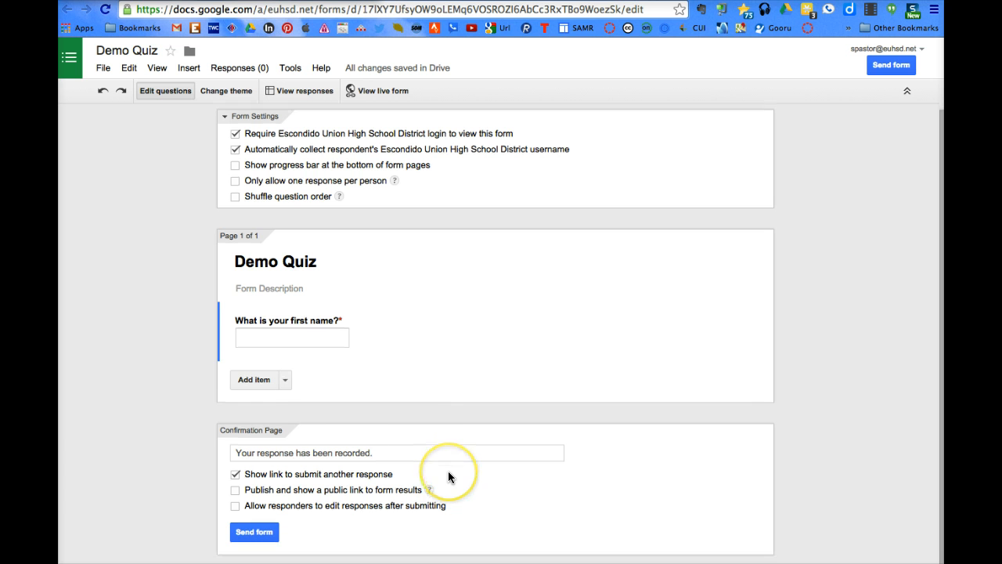
click(254, 379)
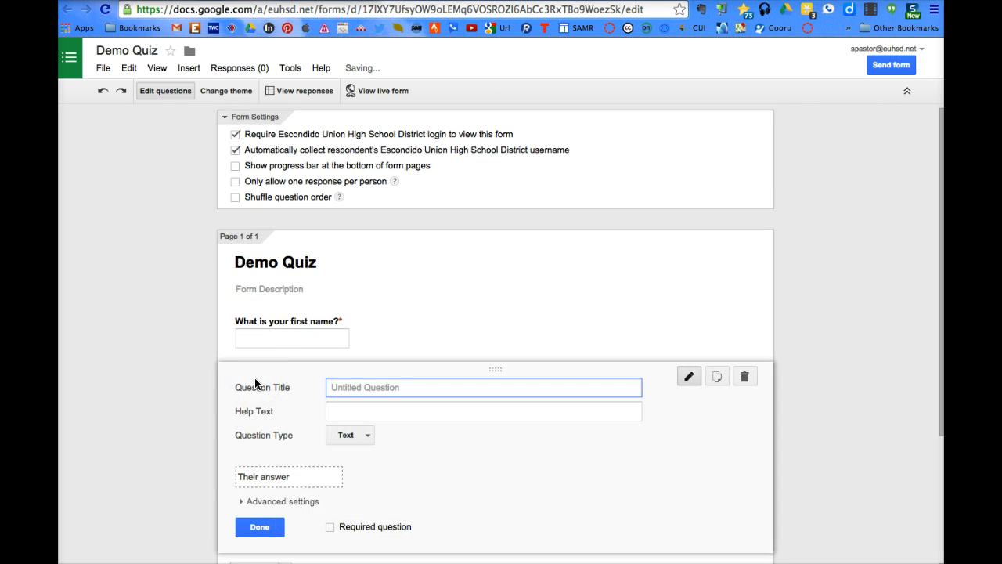
click(260, 383)
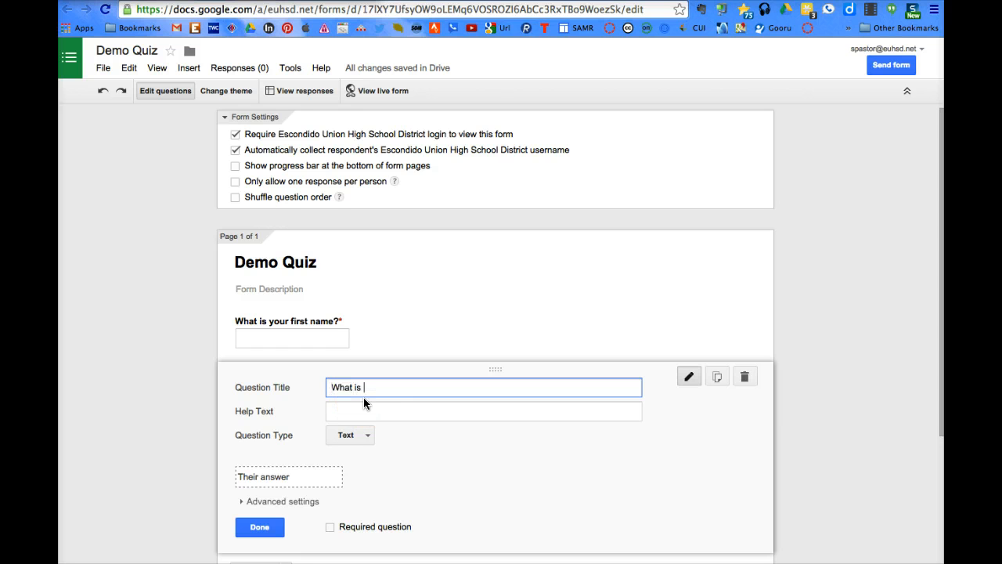
text(last name?)
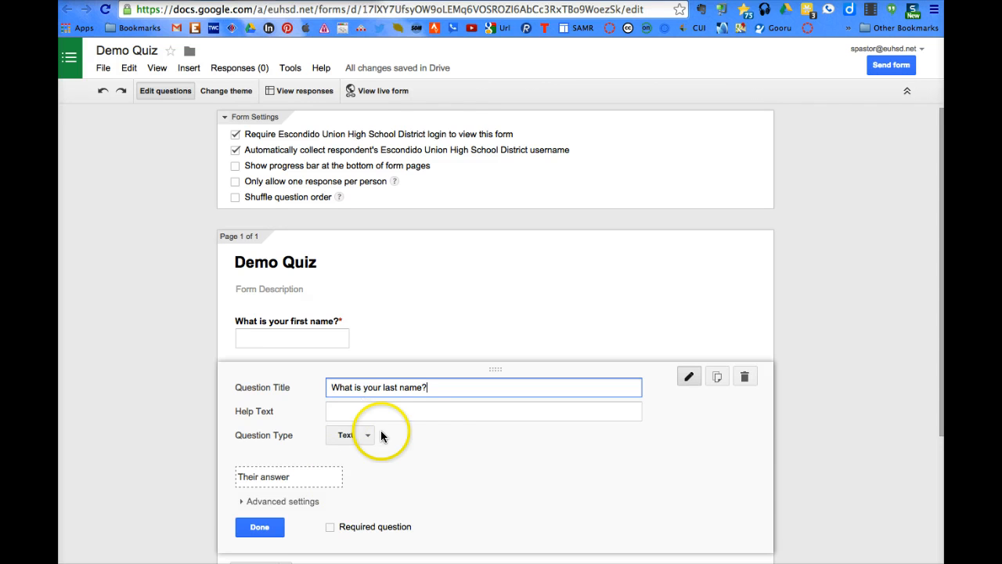
click(331, 527)
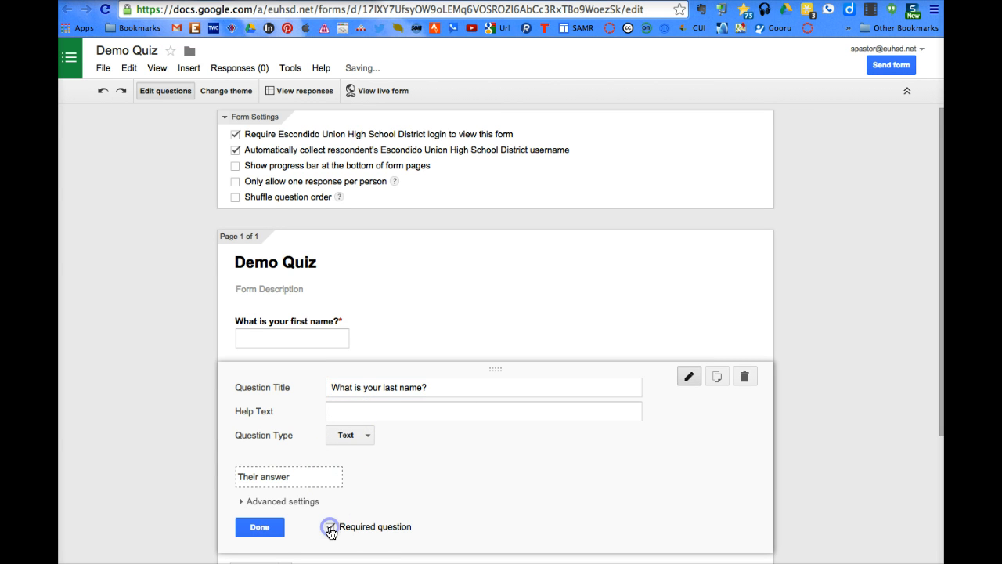
click(253, 527)
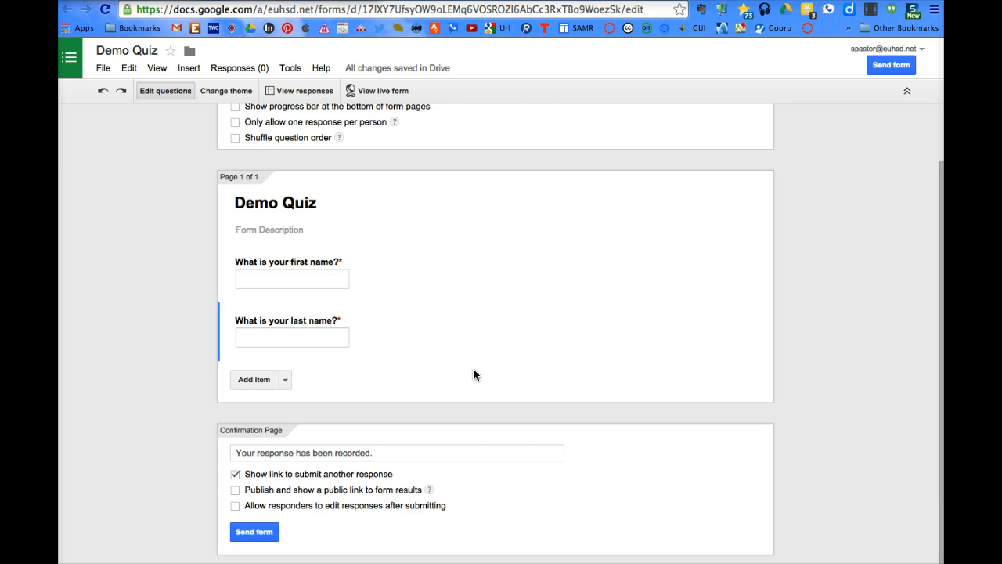
Add a multiple-choice question asking which class period the student has with the teacher.
click(264, 380)
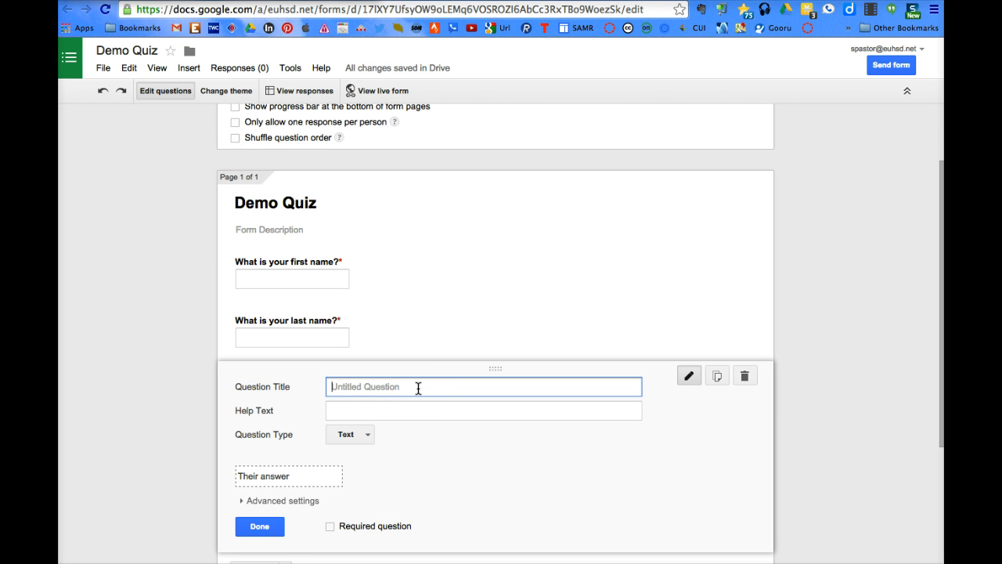
text(What period do you have Ms. Pastor)
click(346, 439)
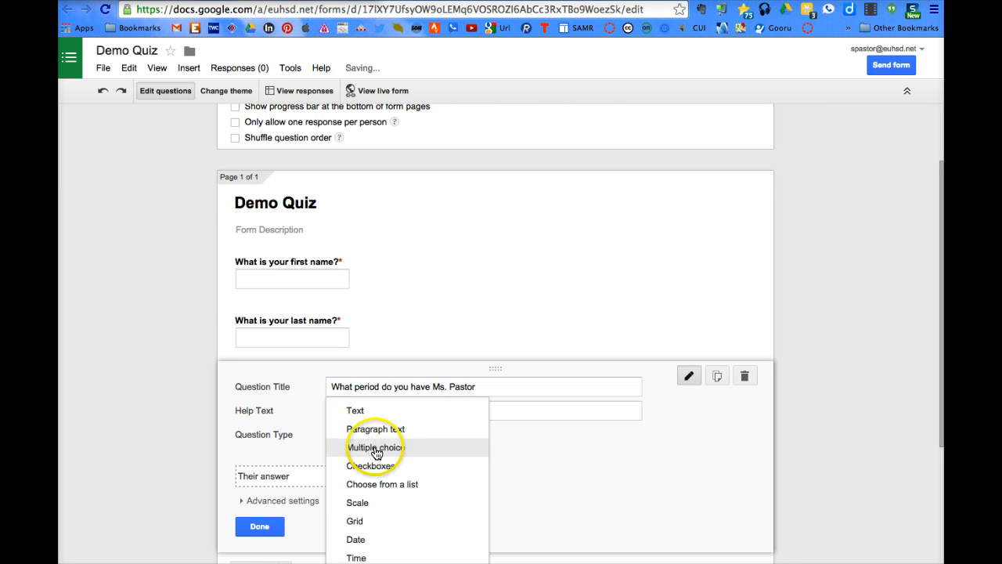
click(377, 448)
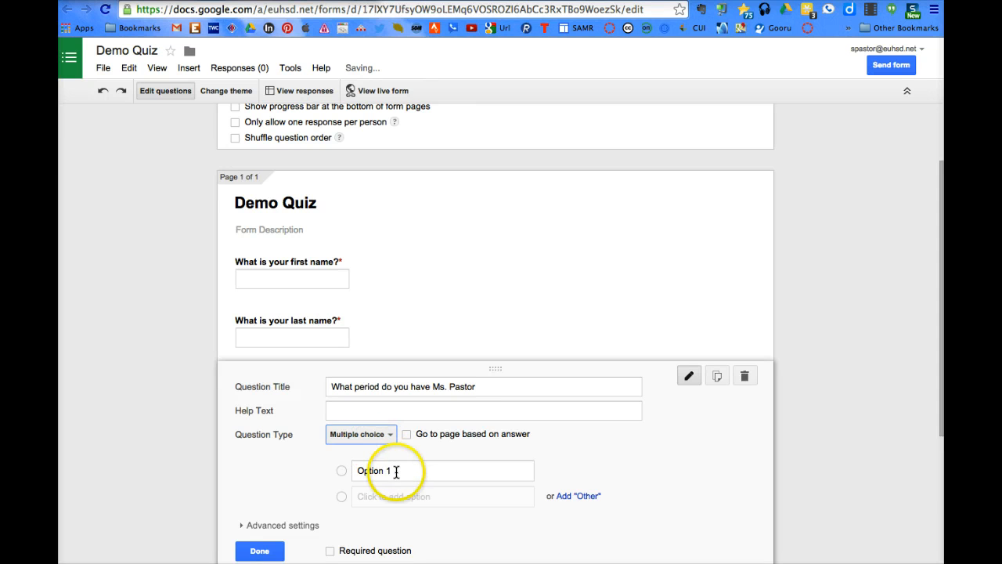
Give the period question choices Period 1, Period 2, Period 5 and Period 6, and make it required.
click(393, 471)
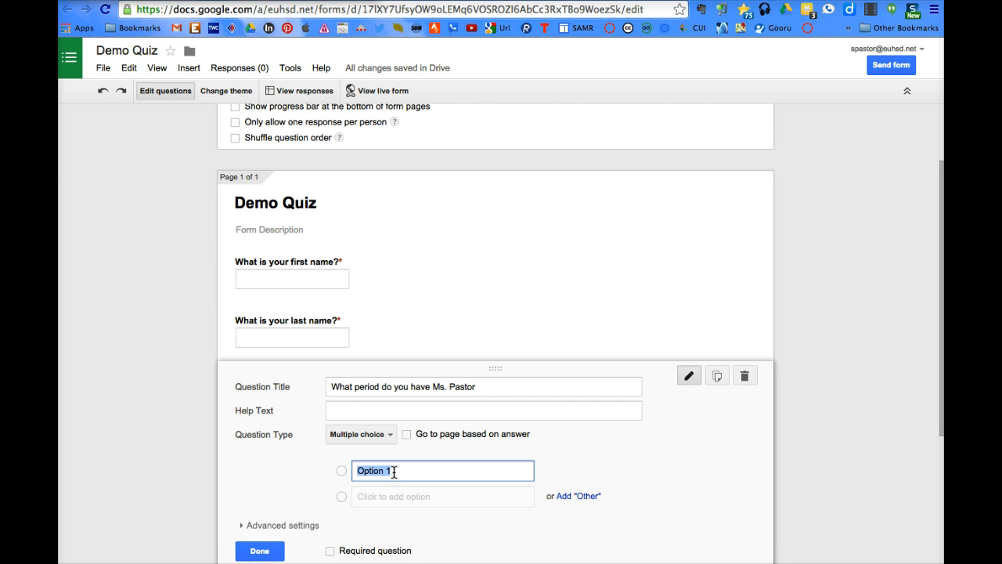
text(Period1)
key(Return)
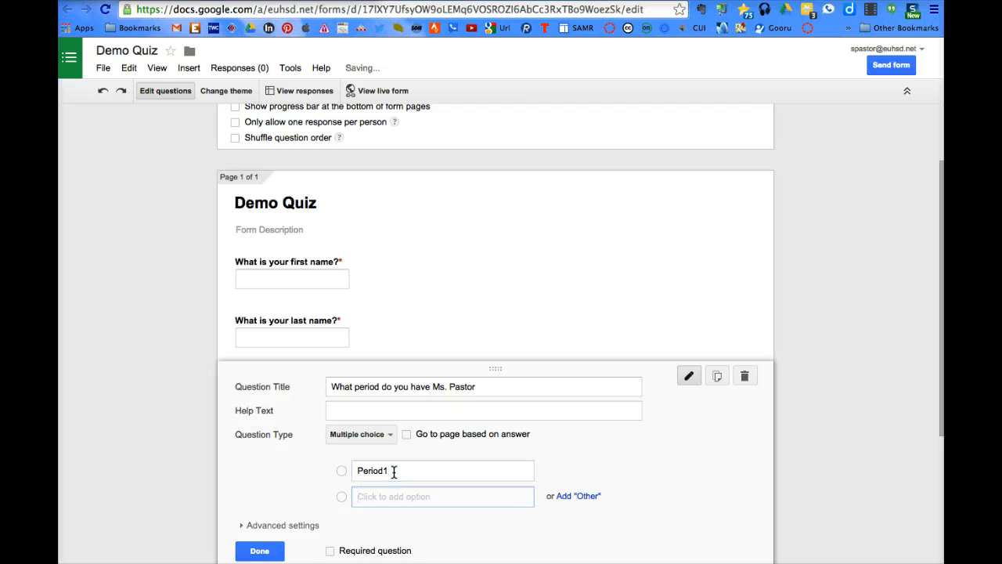
text(Period)
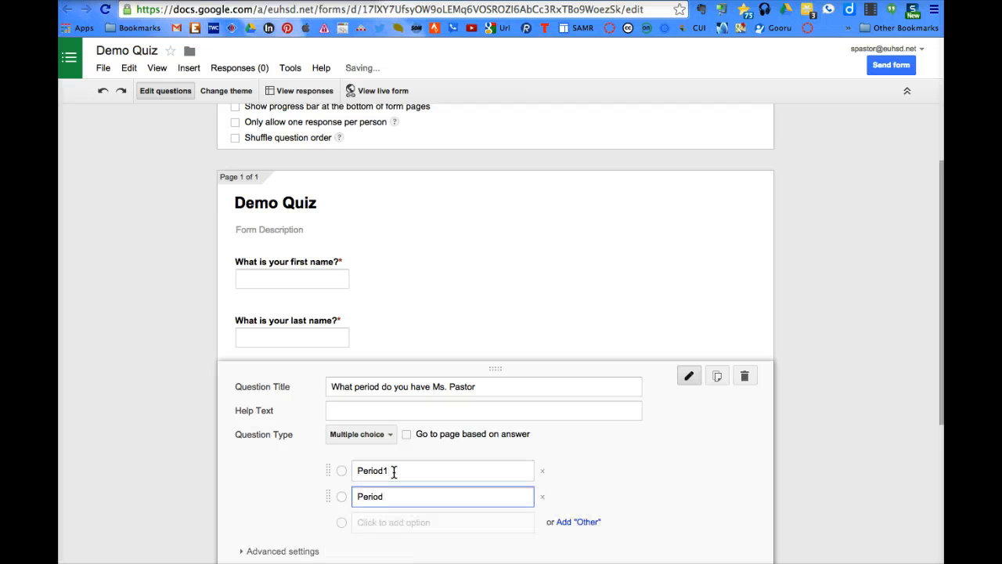
text( 2)
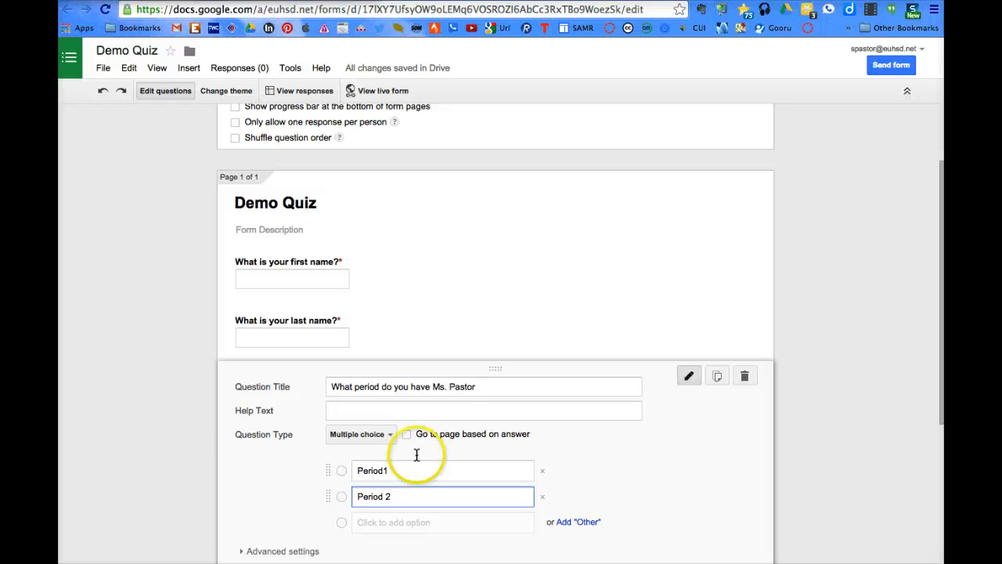
double_click(384, 470)
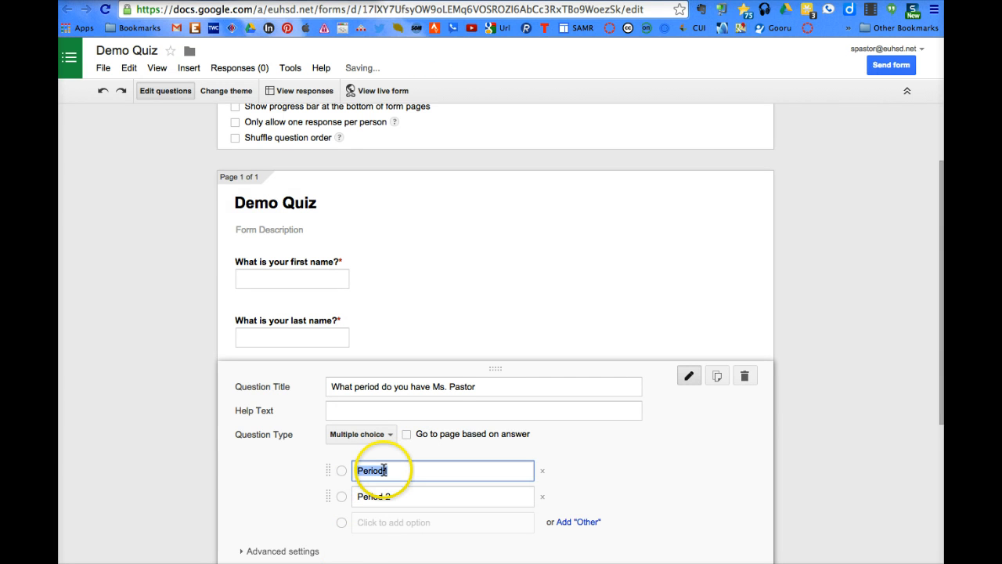
click(384, 470)
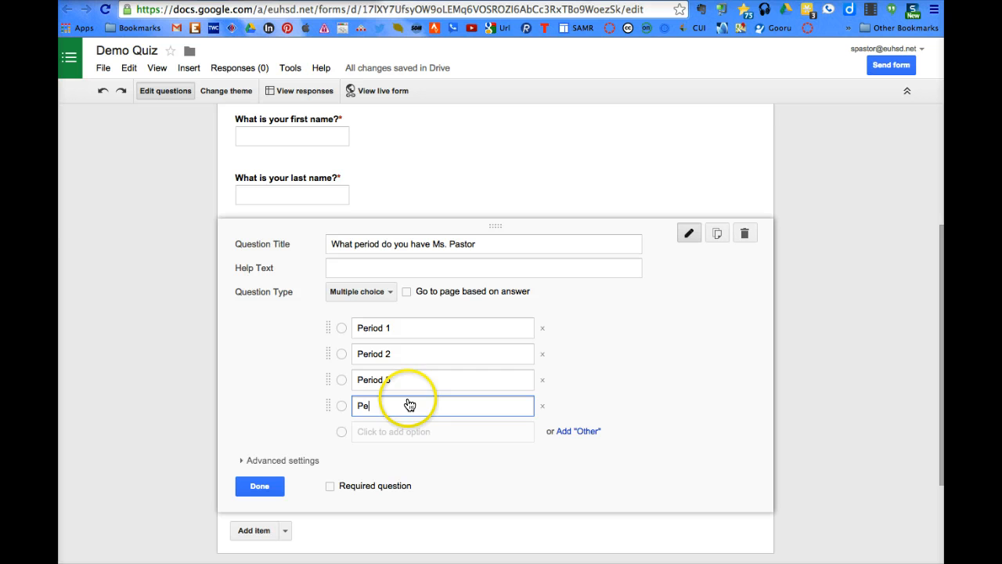
text(riod )
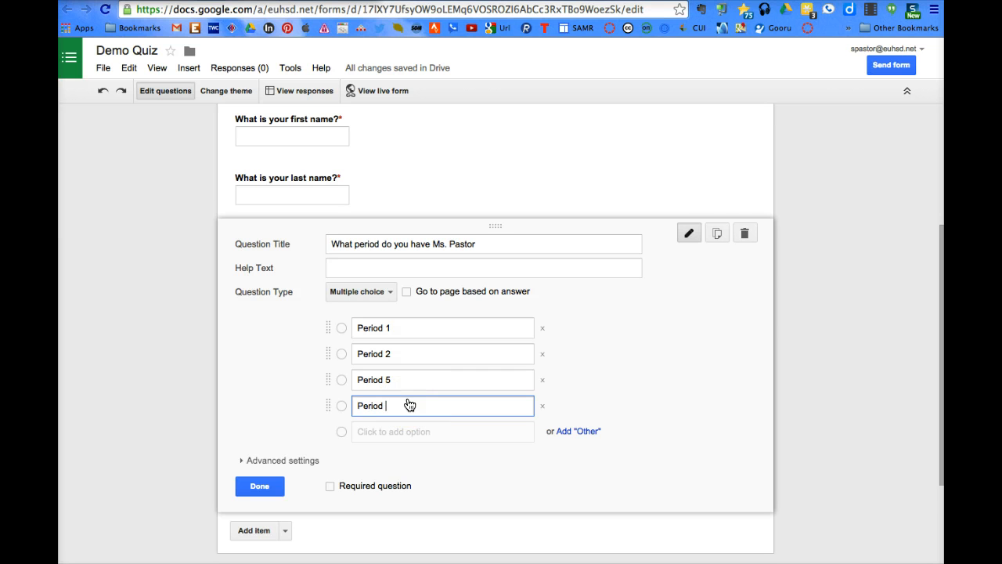
text(6)
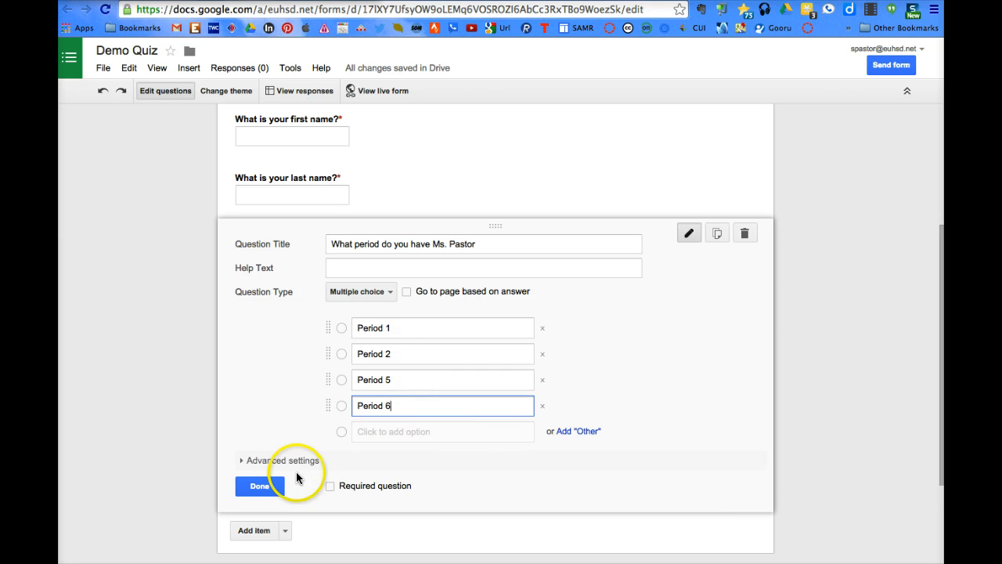
click(329, 487)
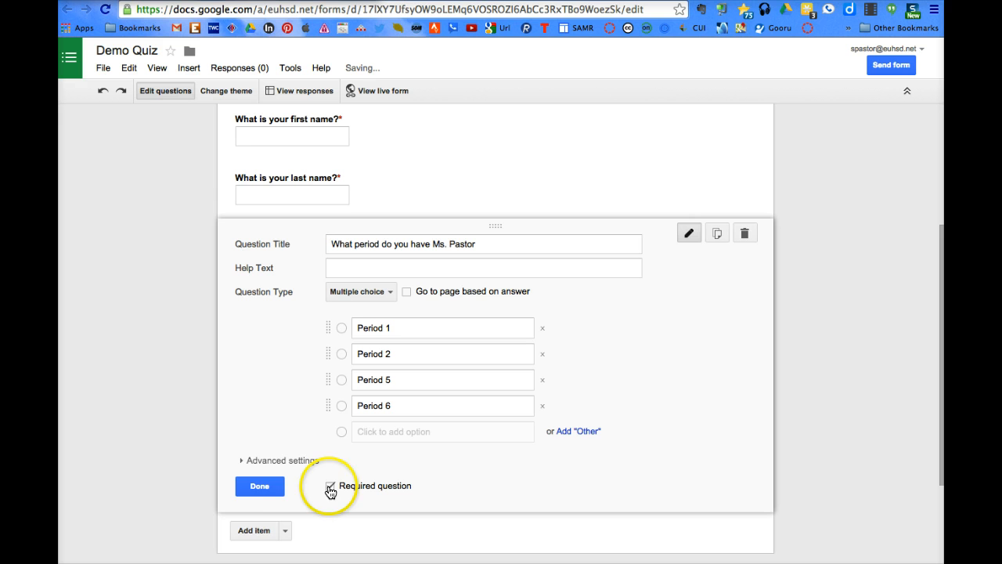
click(255, 487)
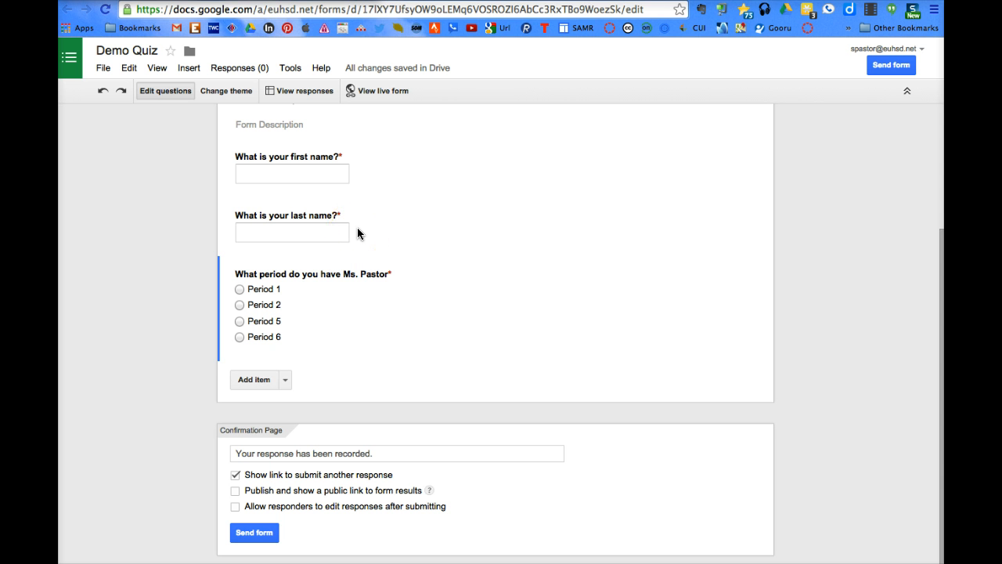
click(411, 293)
Add a multiple-choice question asking how many calories are in 10 grams of fat.
click(414, 315)
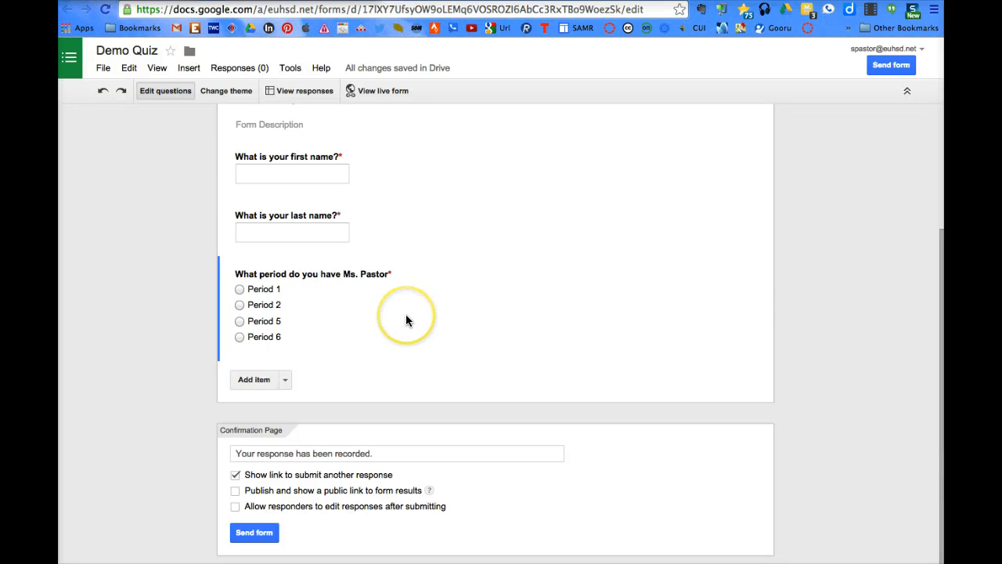
click(252, 379)
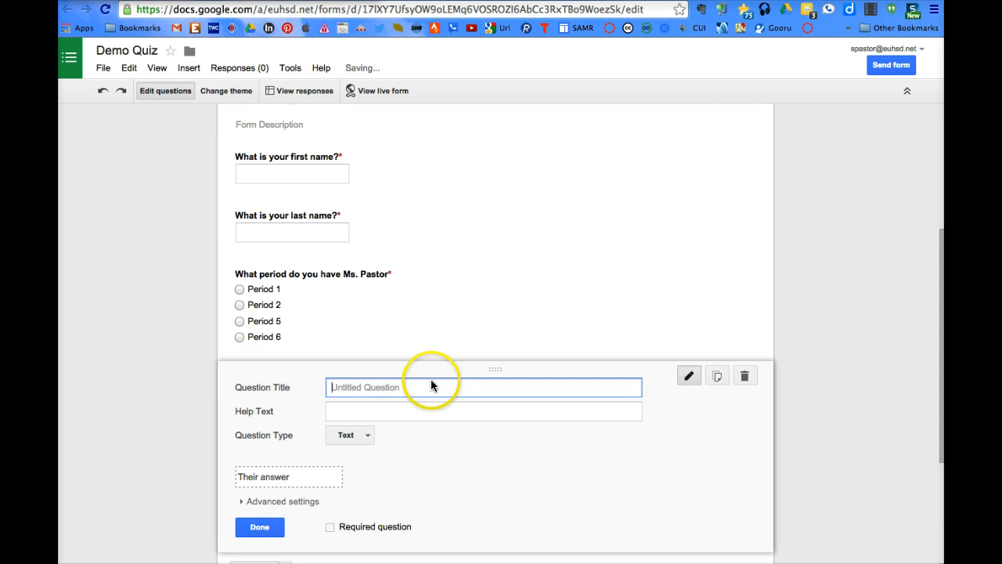
text(What)
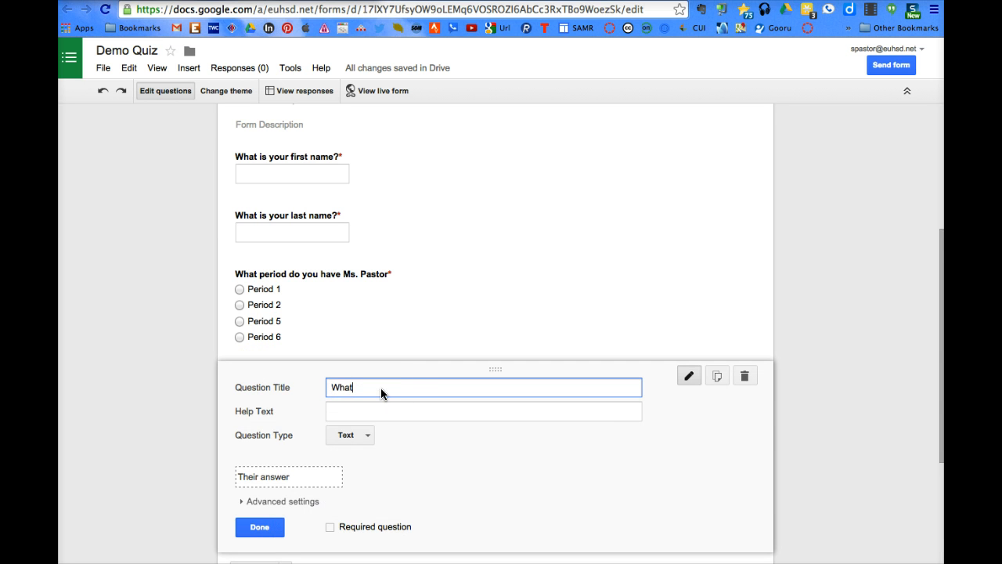
key(BackSpace)
key(BackSpace)
key(BackSpace)
key(BackSpace)
text(How)
text( many ca)
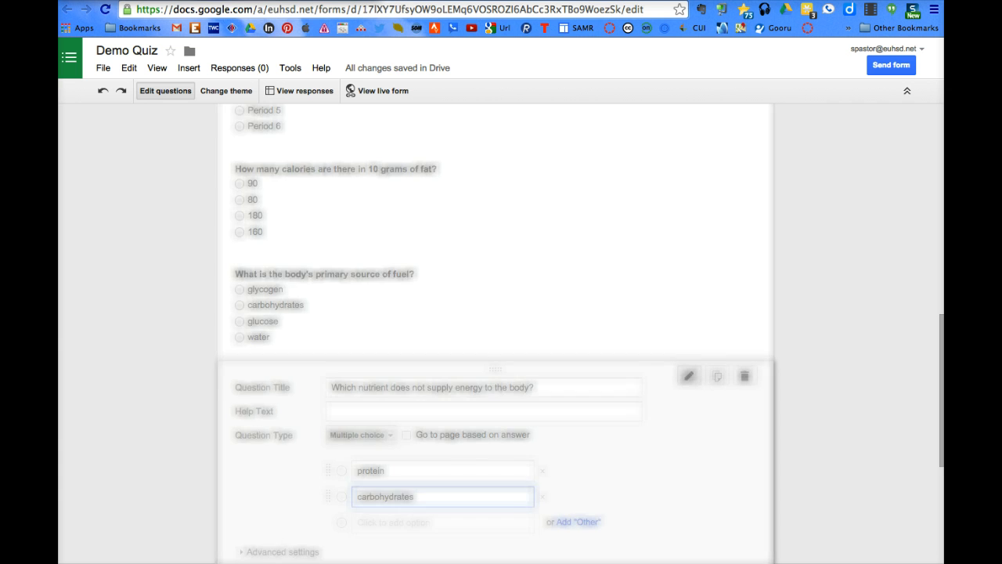
Fill in the non-energy nutrient question's choices, ending with fat and vitamins.
key(Tab)
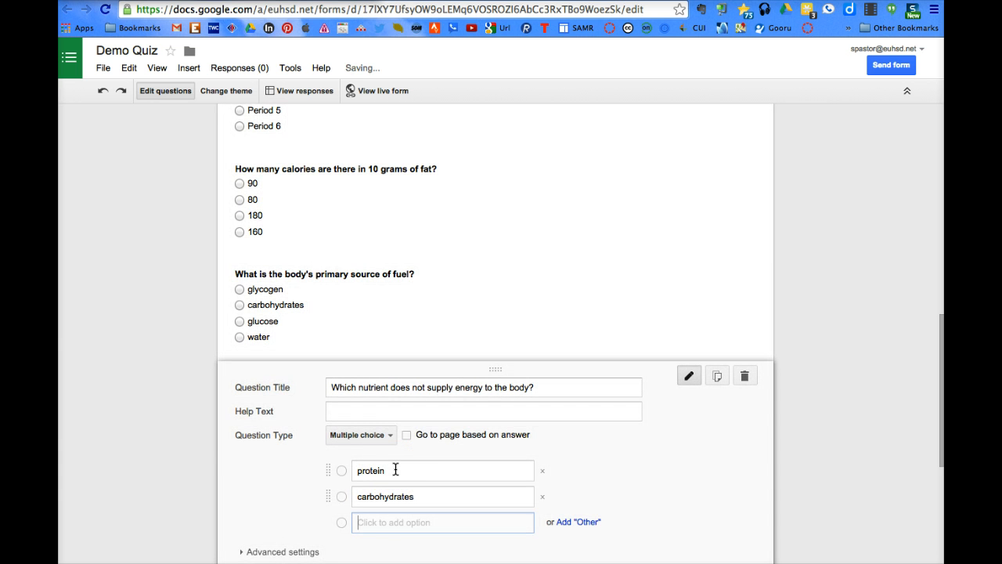
text(fat)
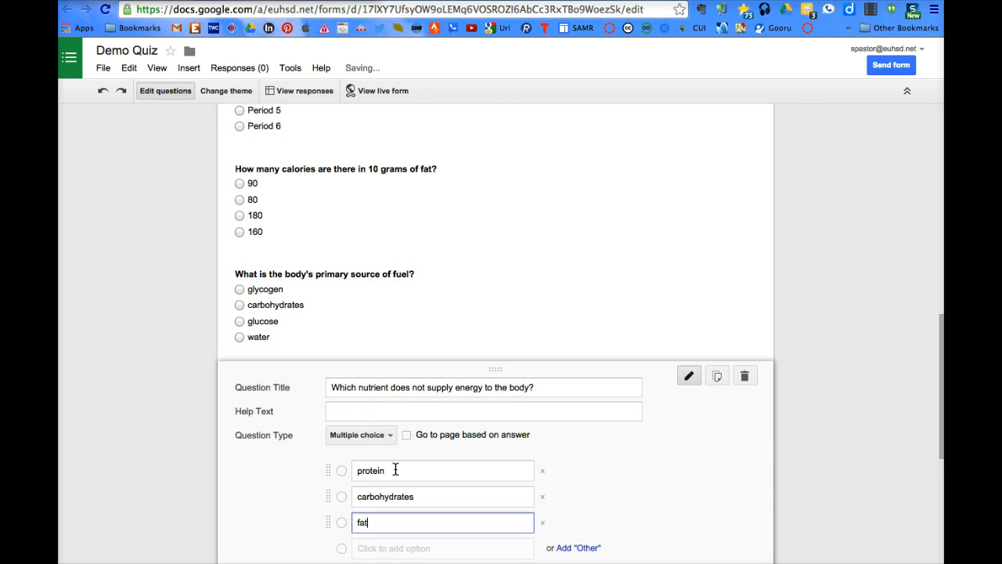
key(Tab)
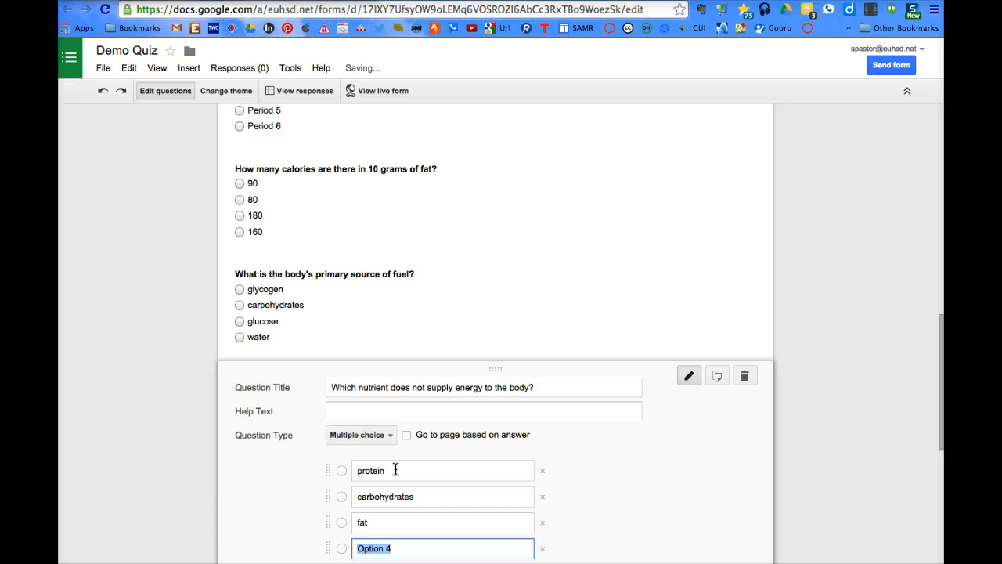
text(vitamins)
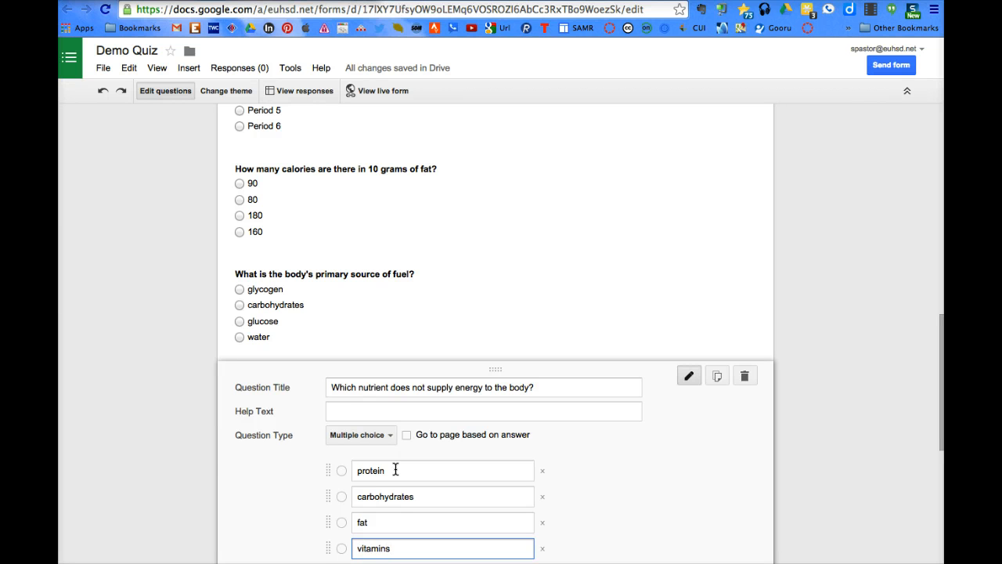
scroll(396, 469, down, 5)
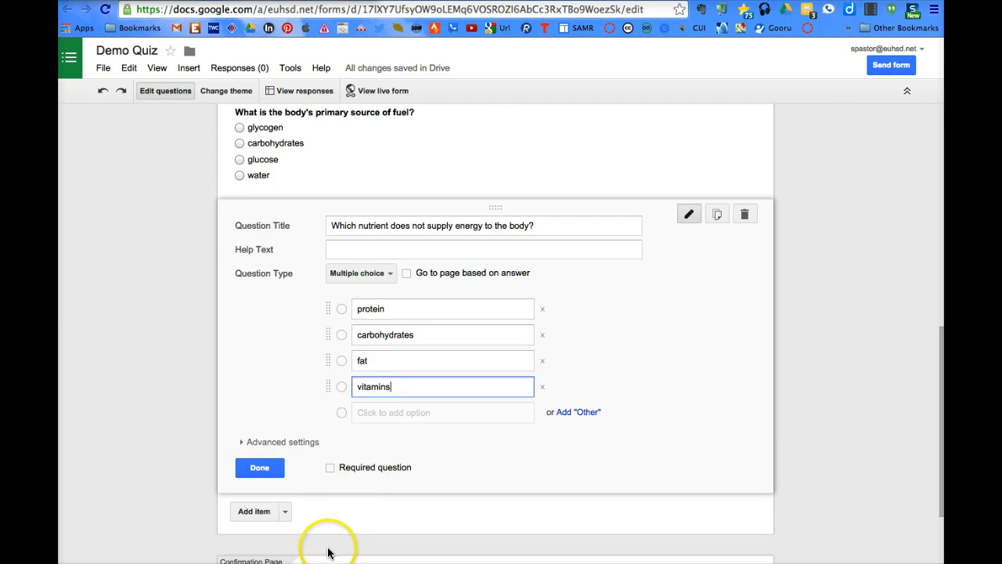
click(258, 468)
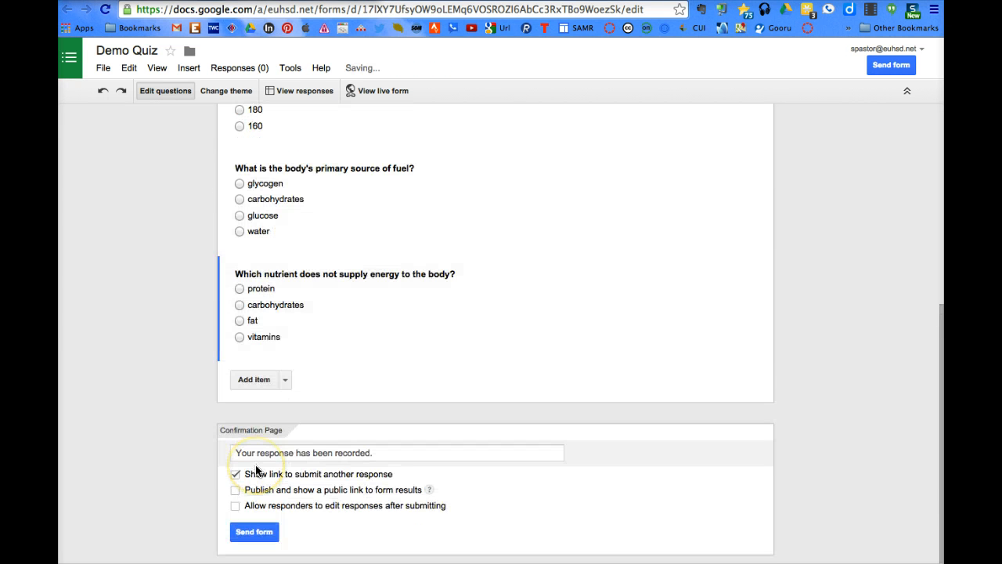
scroll(450, 363, up, 2)
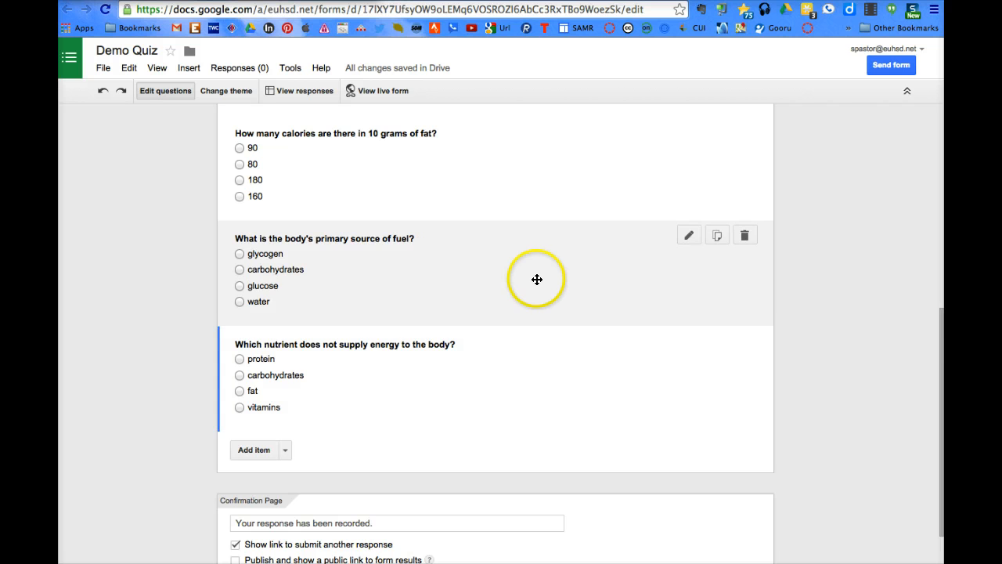
scroll(537, 280, down, 1)
scroll(537, 279, up, 3)
scroll(537, 279, down, 1)
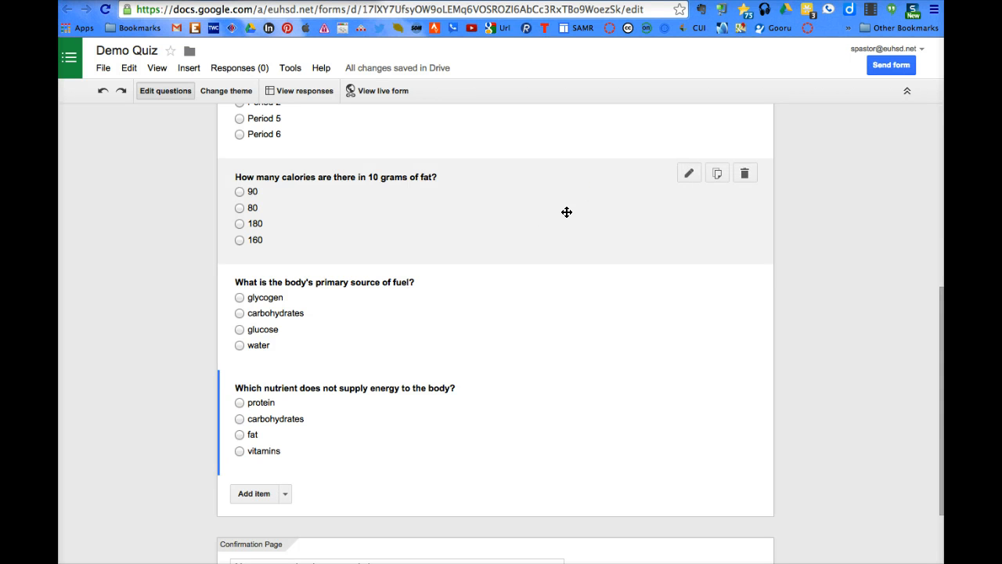
scroll(567, 212, up, 1)
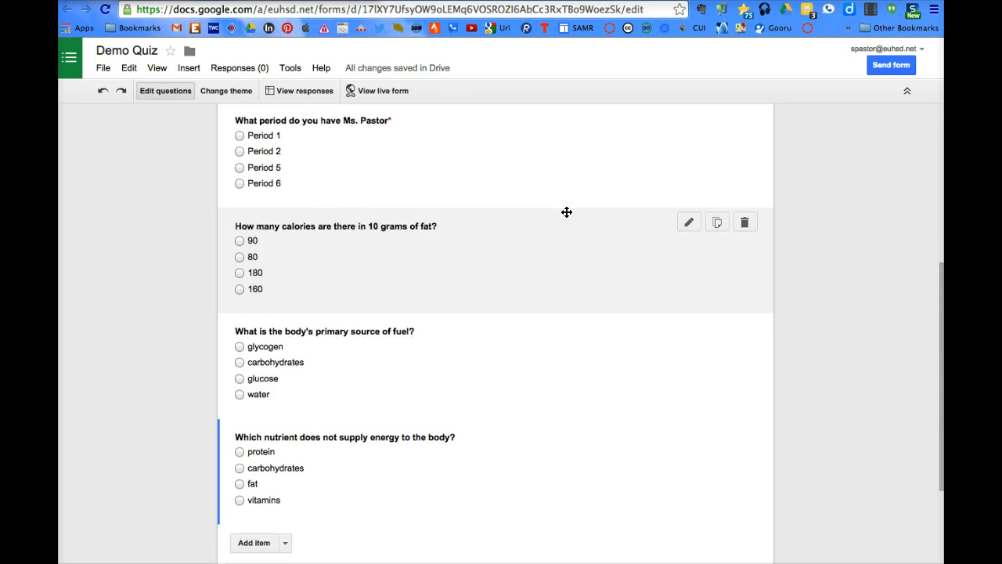
scroll(567, 212, down, 2)
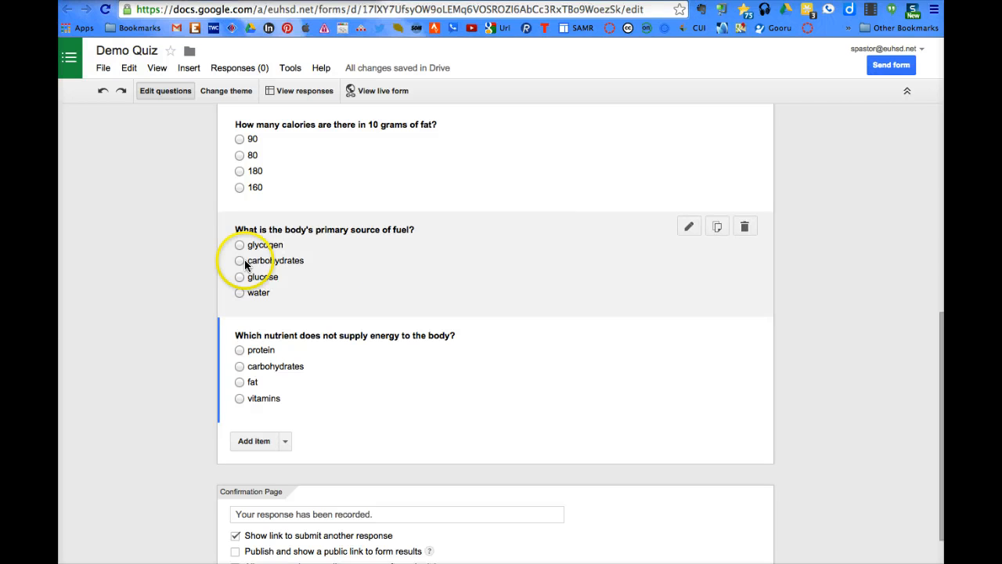
scroll(387, 245, up, 1)
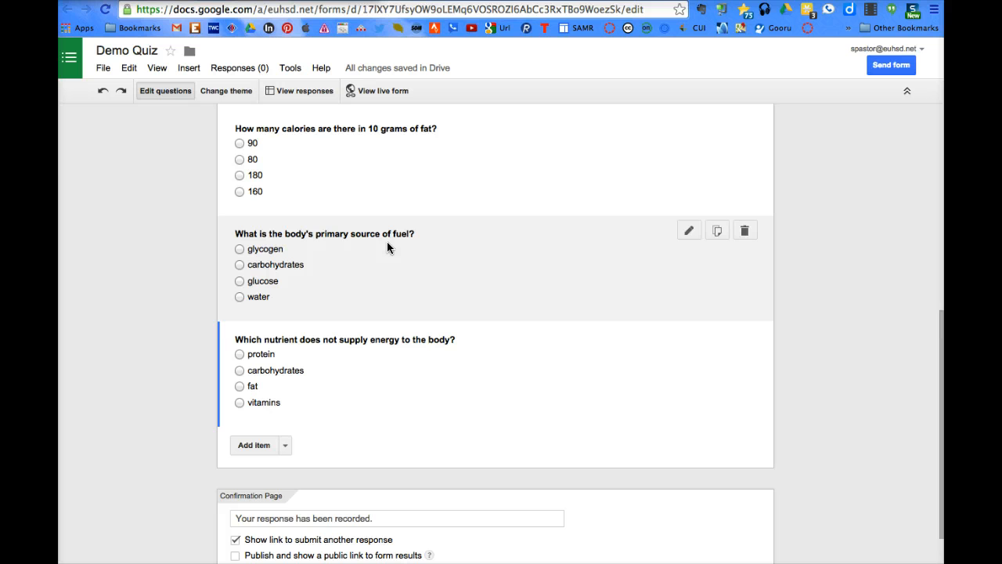
scroll(470, 414, down, 2)
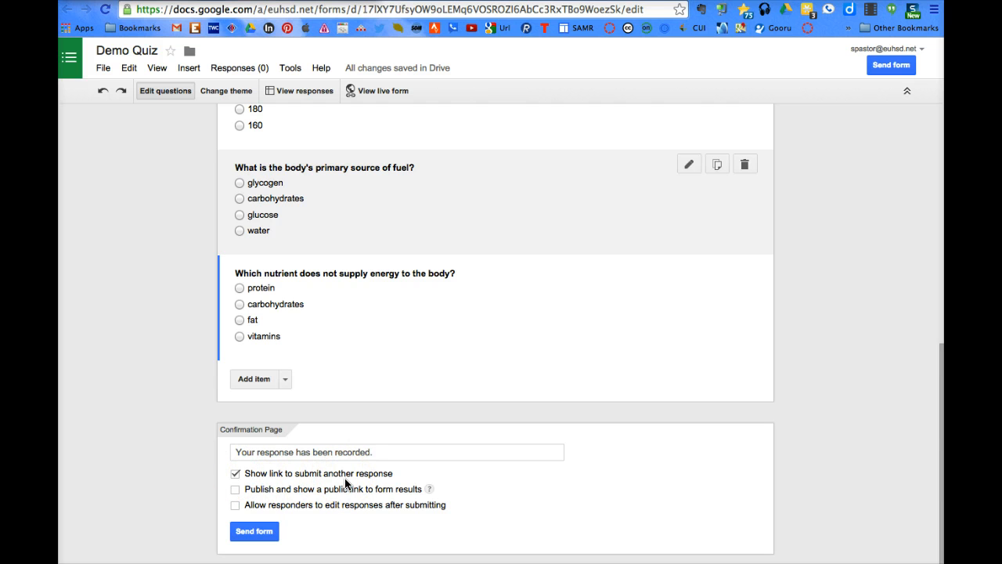
Drop the submit-another-response link and set the message to 'Thank you for taking the nutrition quiz!'.
click(247, 474)
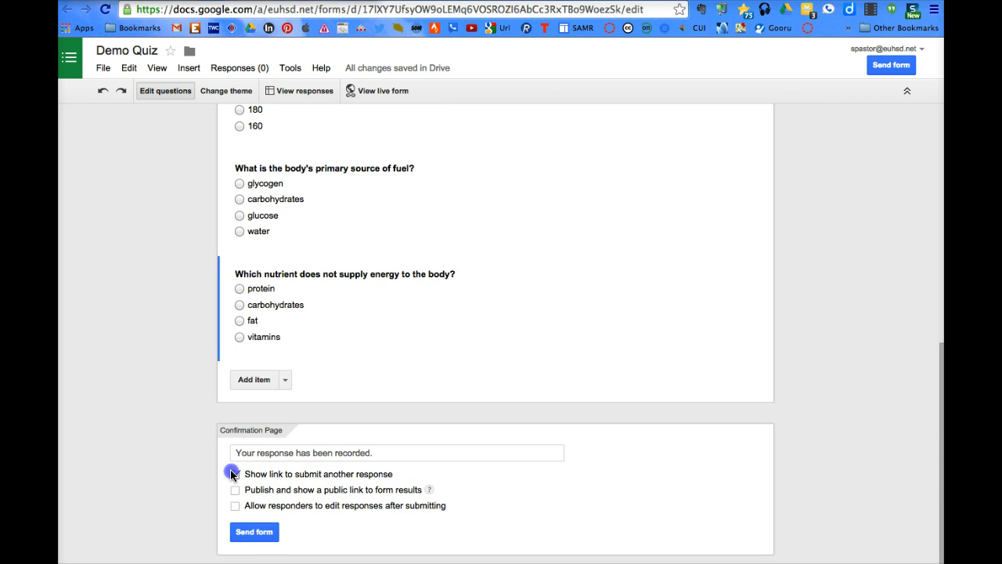
click(374, 454)
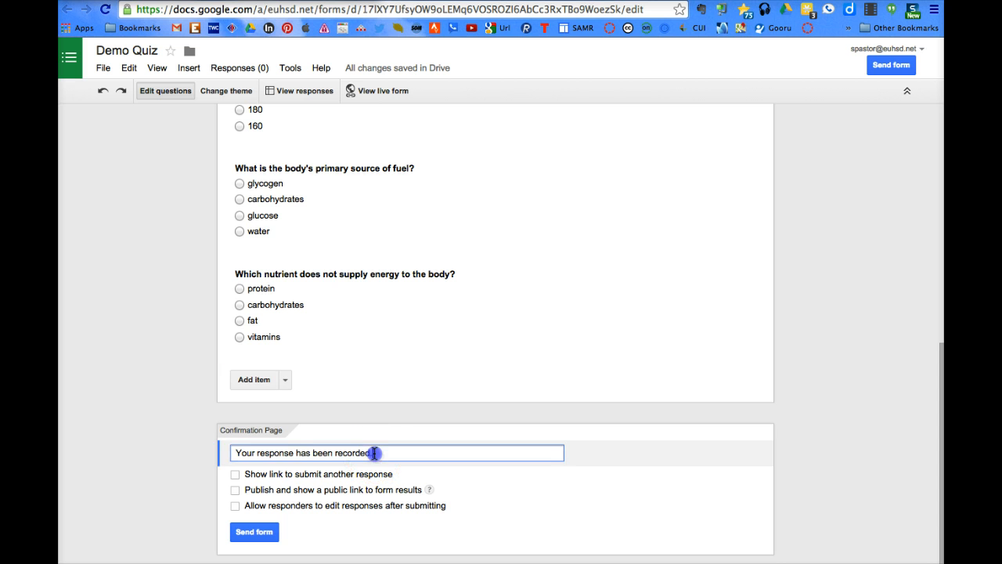
drag(373, 453, 224, 447)
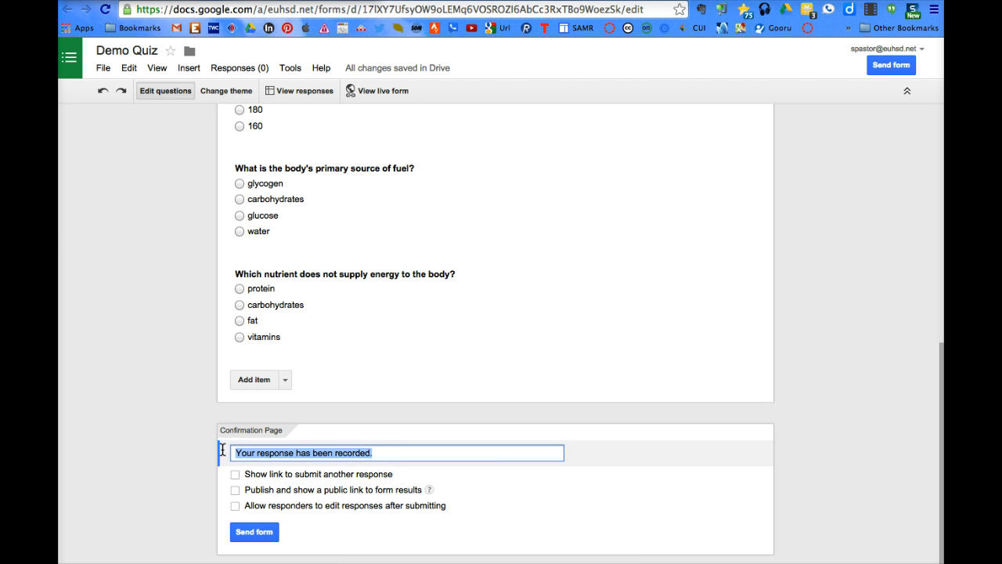
text(Thank you )
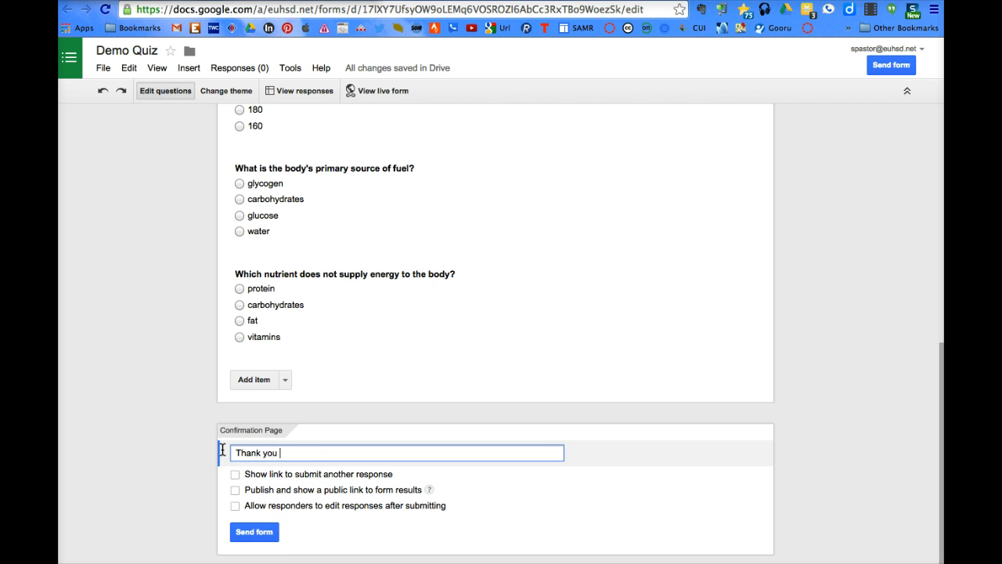
text(for taking the nutrition quiz!)
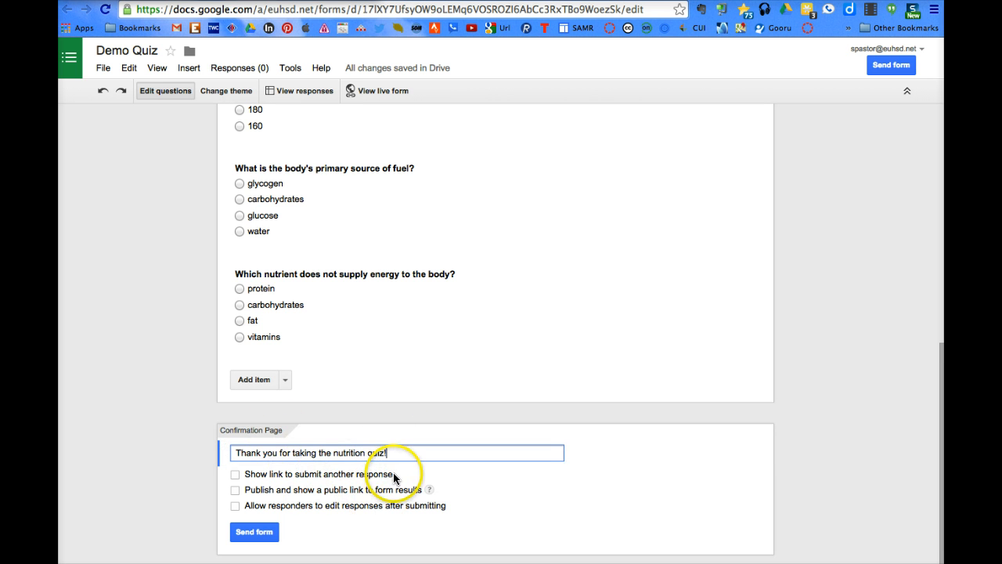
scroll(445, 414, up, 1)
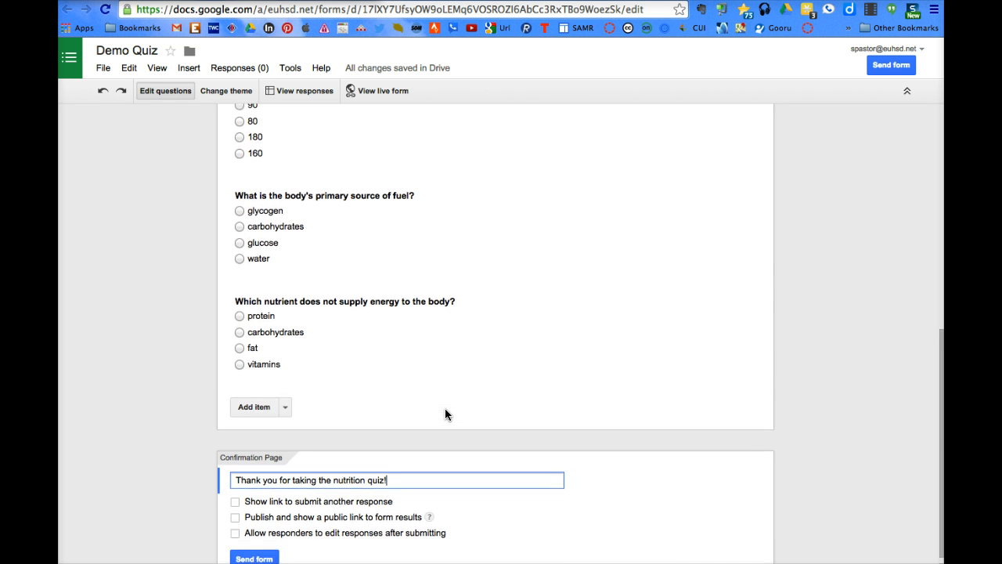
scroll(444, 413, up, 3)
scroll(445, 414, up, 3)
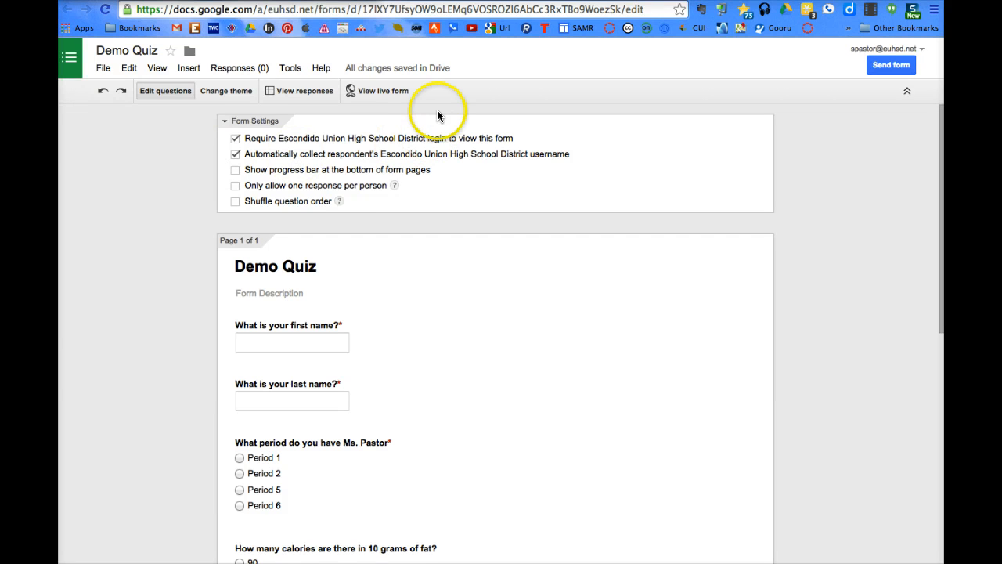
On the live quiz, enter 'Answer' as first name and 'Key' as last name.
click(373, 93)
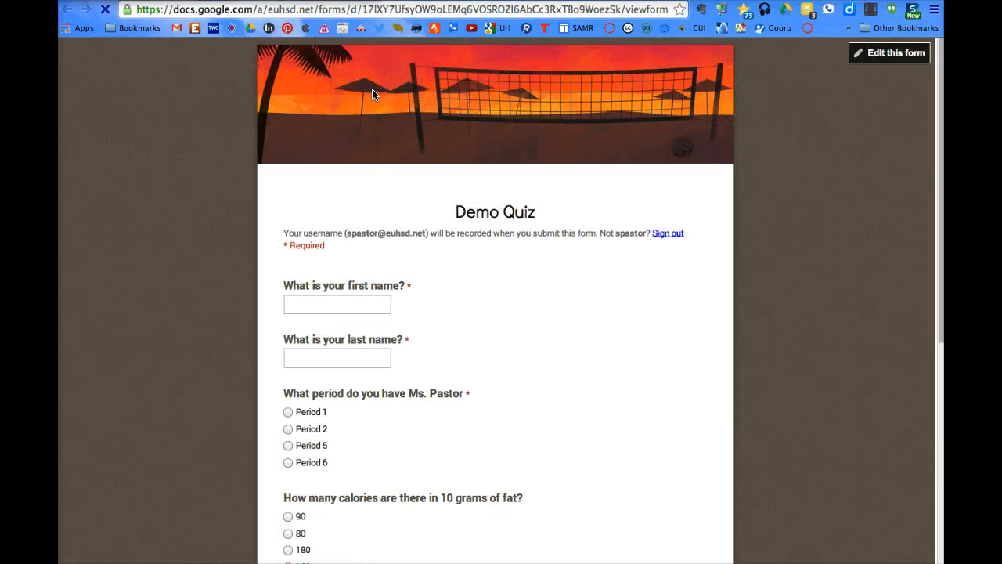
click(467, 279)
scroll(474, 294, down, 2)
click(290, 232)
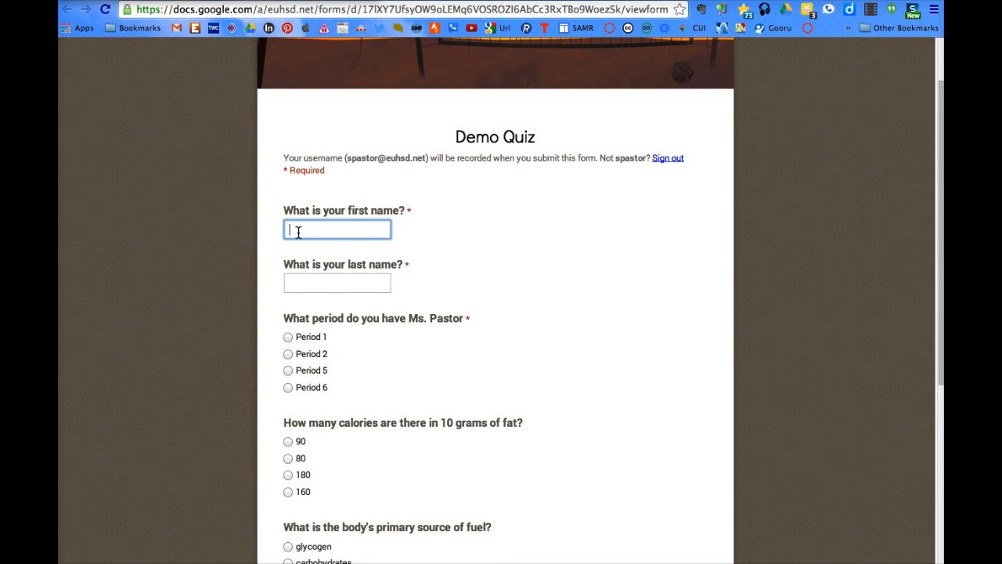
text(Answer)
key(Tab)
text(Key)
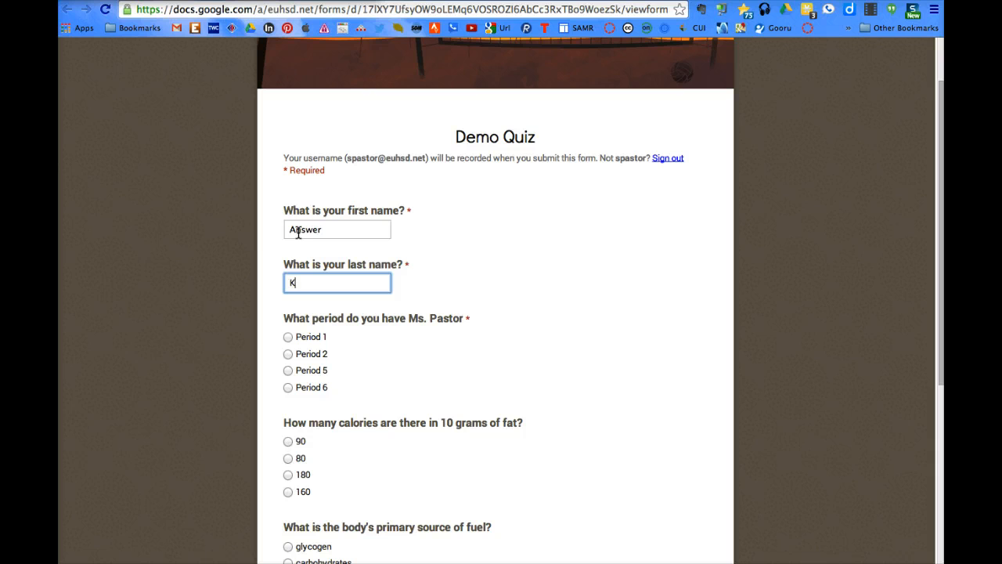
Answer Period 1, 90, glucose and vitamins, then submit the answer-key response.
click(287, 335)
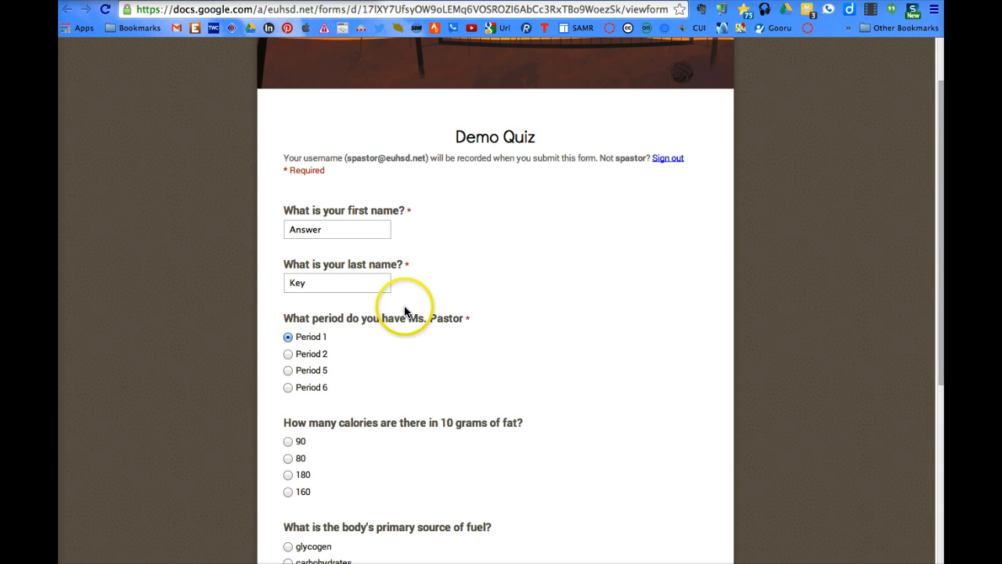
scroll(403, 311, down, 2)
scroll(404, 310, down, 4)
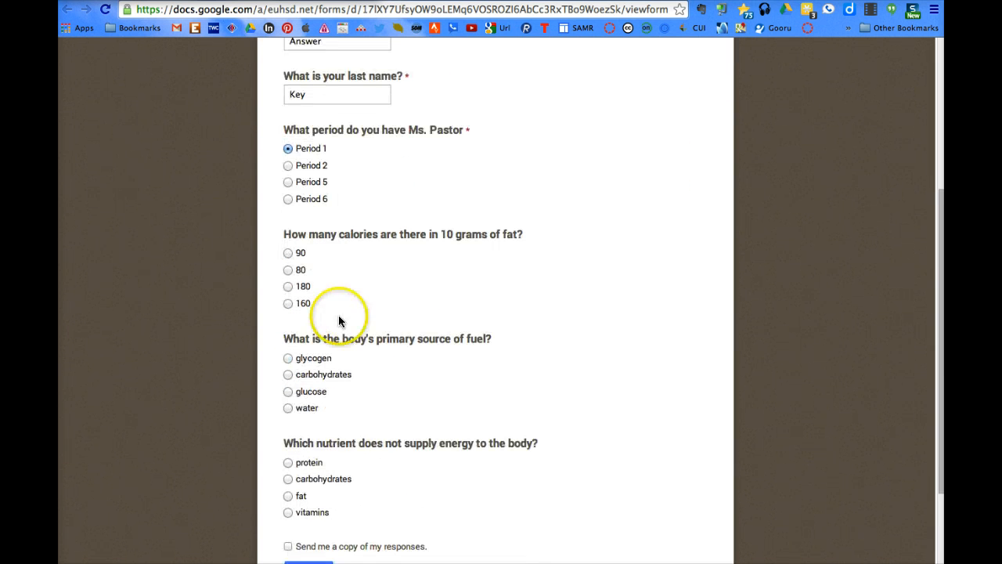
click(288, 253)
scroll(424, 284, down, 3)
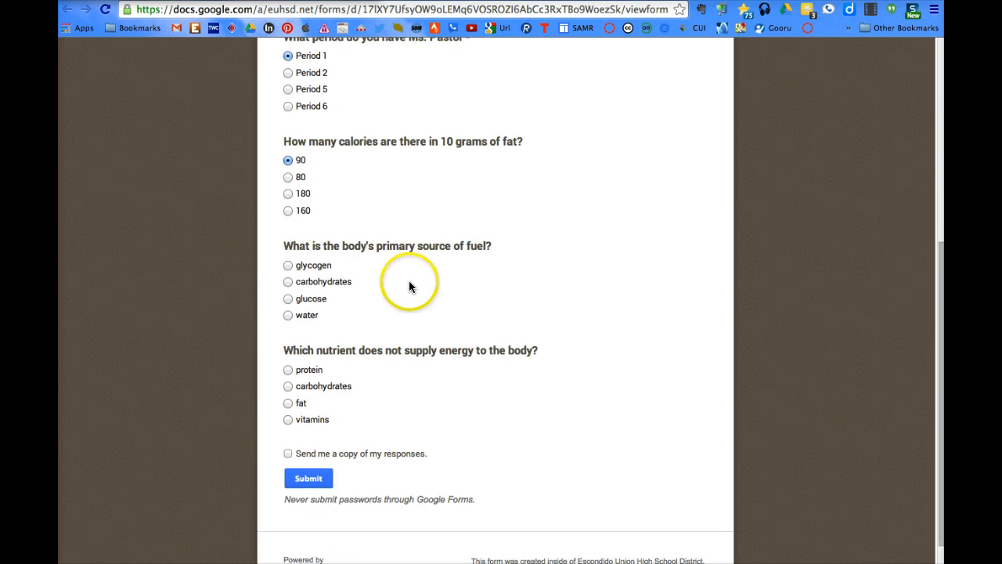
click(288, 299)
scroll(459, 402, down, 2)
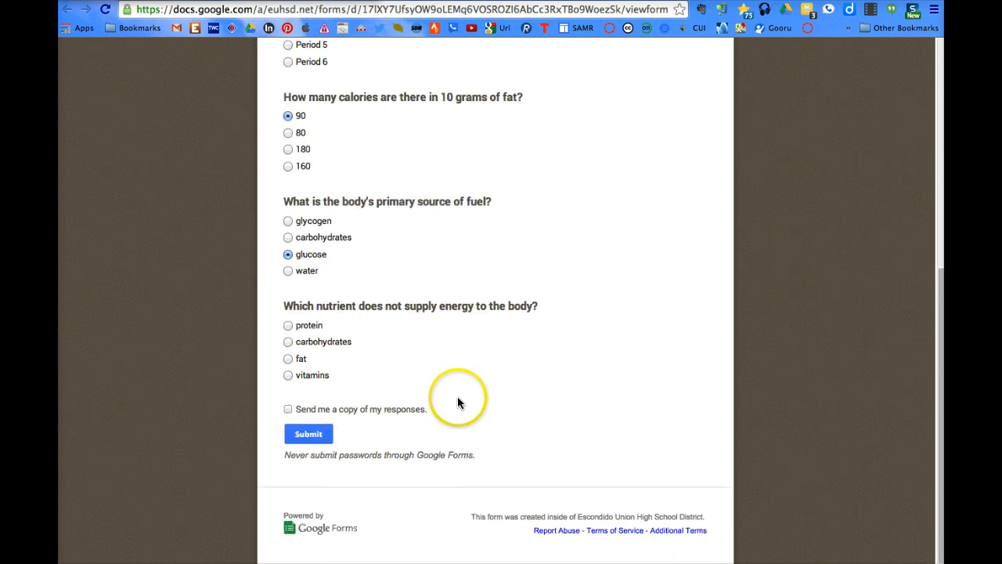
click(287, 376)
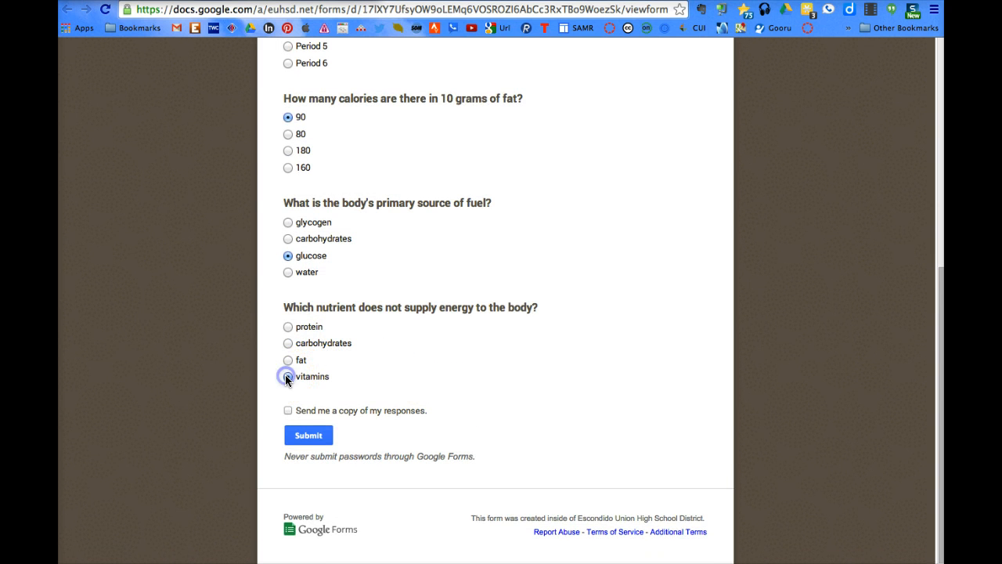
click(308, 436)
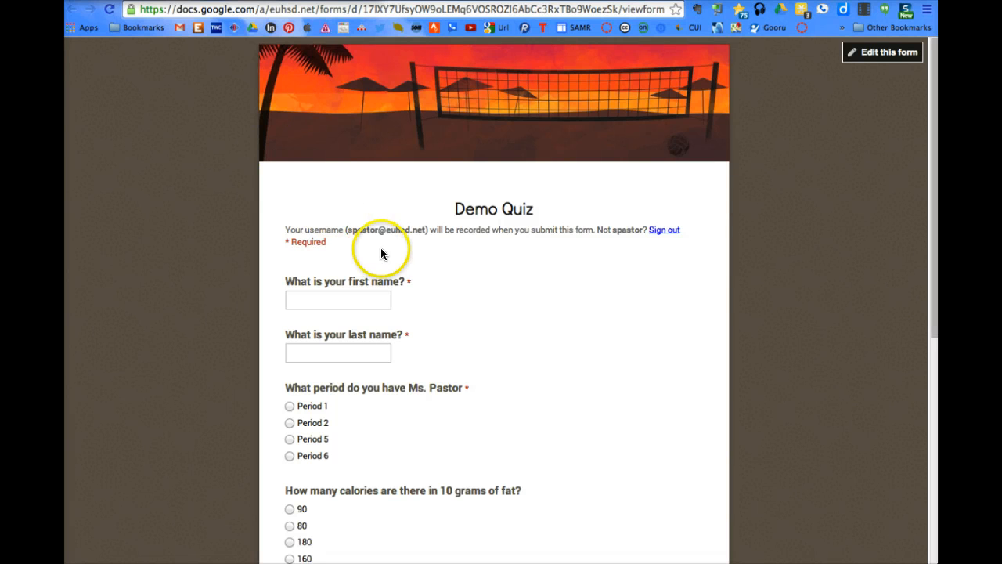
Enter a sample student's first and last name on the live quiz.
scroll(491, 301, down, 1)
scroll(492, 301, down, 1)
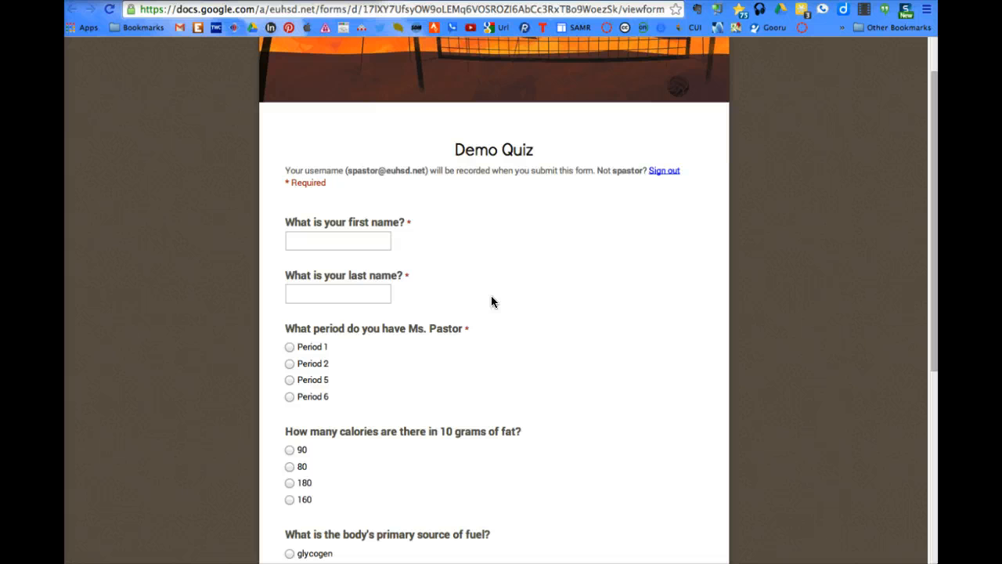
scroll(506, 263, down, 1)
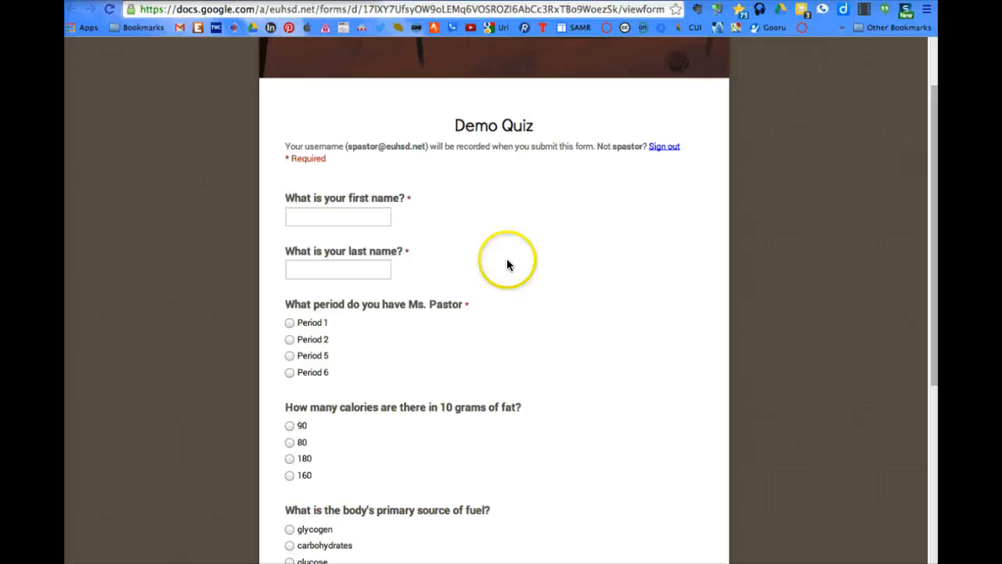
click(322, 218)
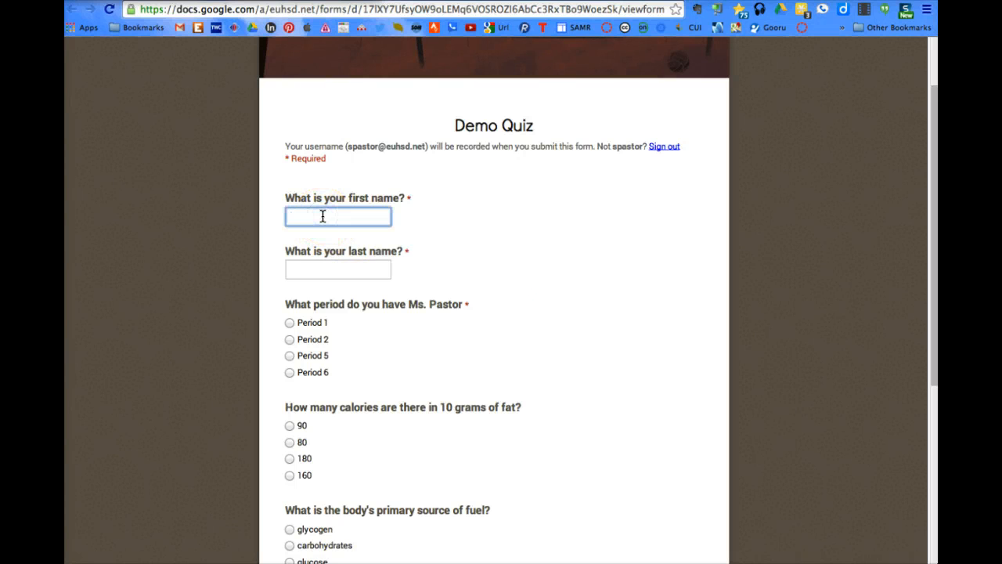
text(Jane)
key(Tab)
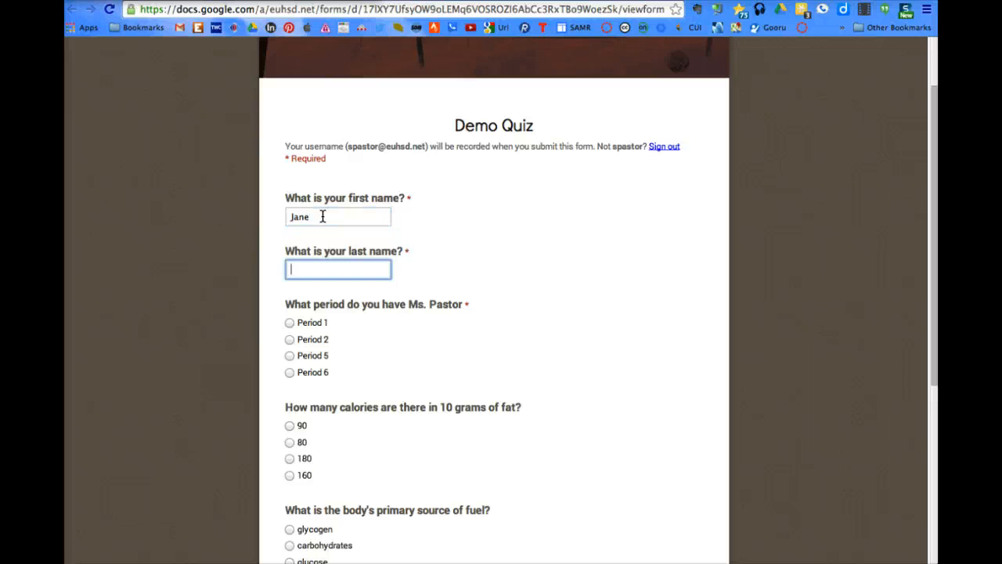
text(Doe)
Answer Period 1, 90, water and vitamins, then submit the second test response.
click(289, 323)
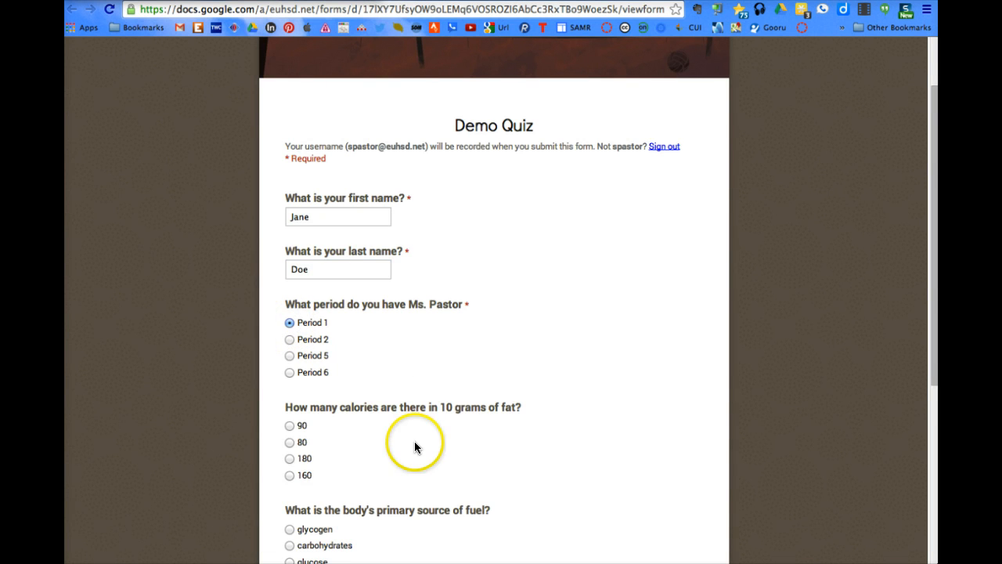
scroll(415, 446, down, 2)
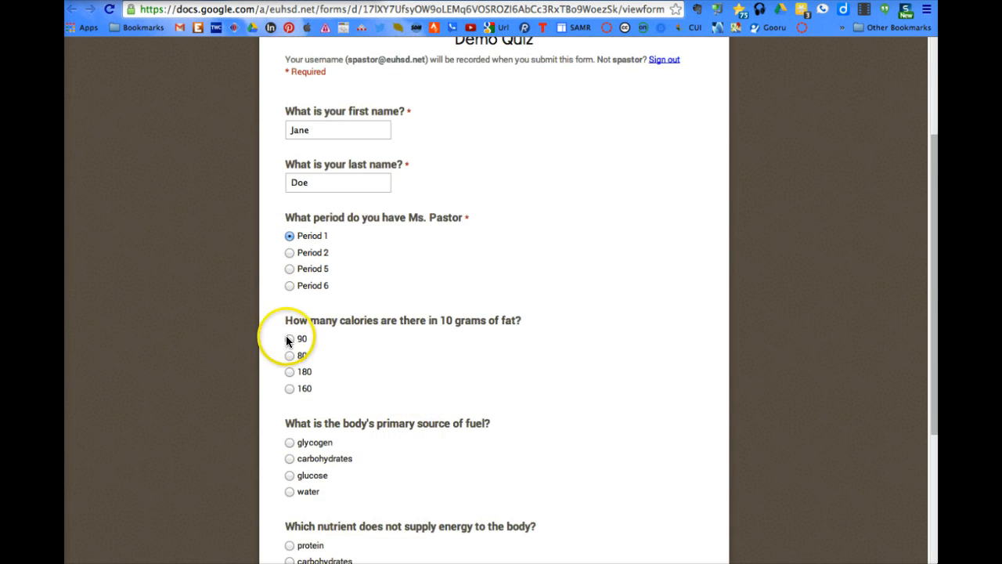
click(289, 339)
scroll(420, 368, down, 1)
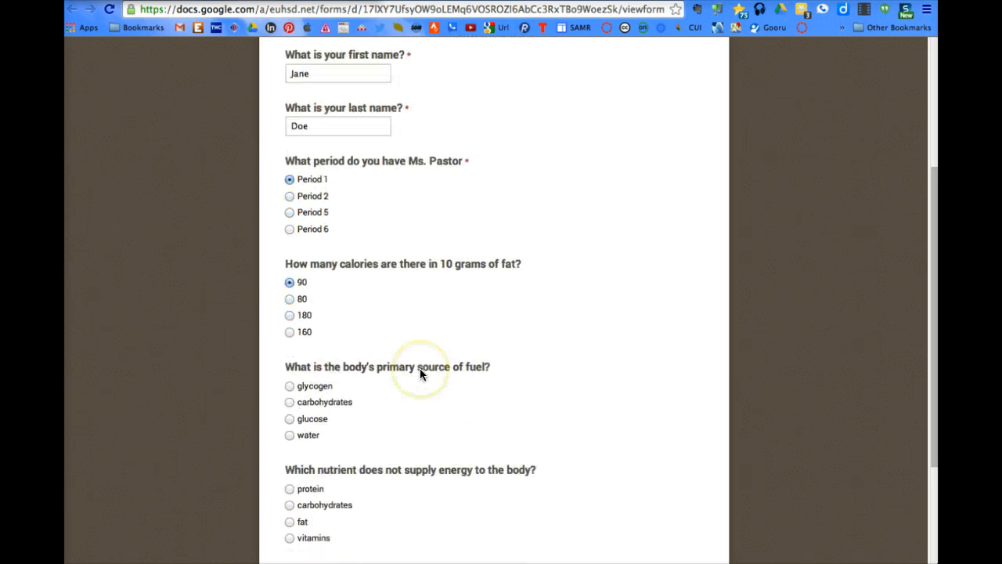
click(291, 429)
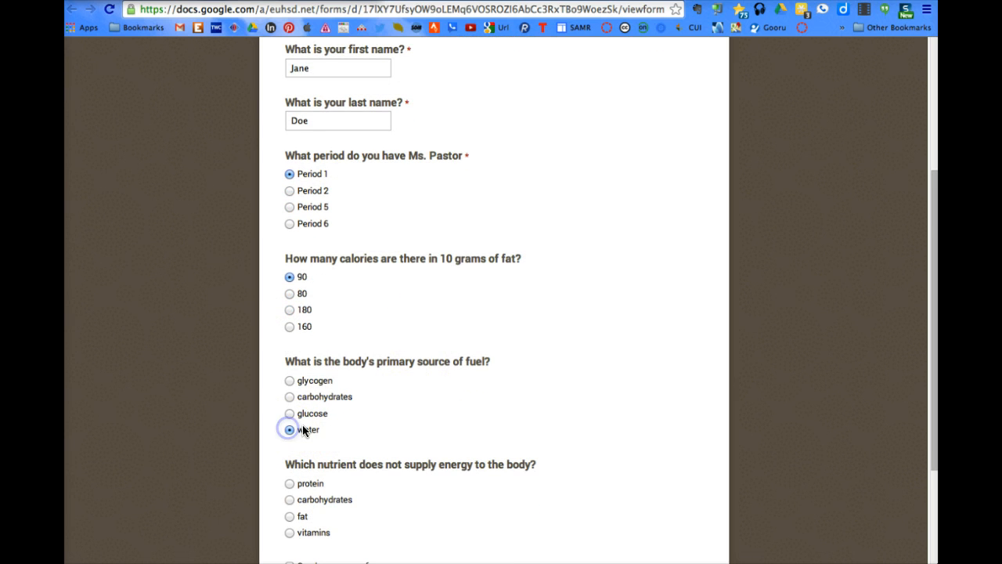
scroll(414, 430, down, 2)
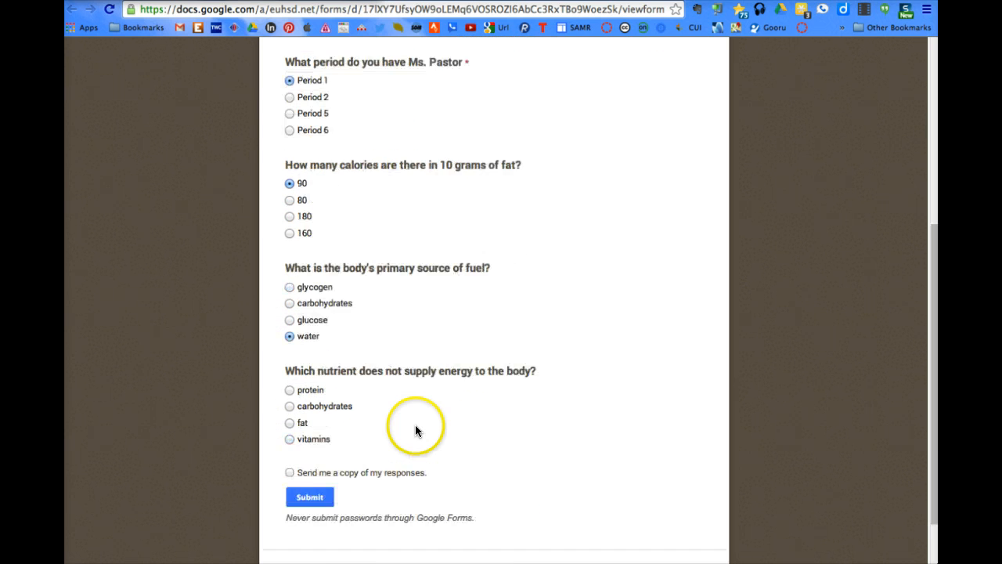
click(289, 439)
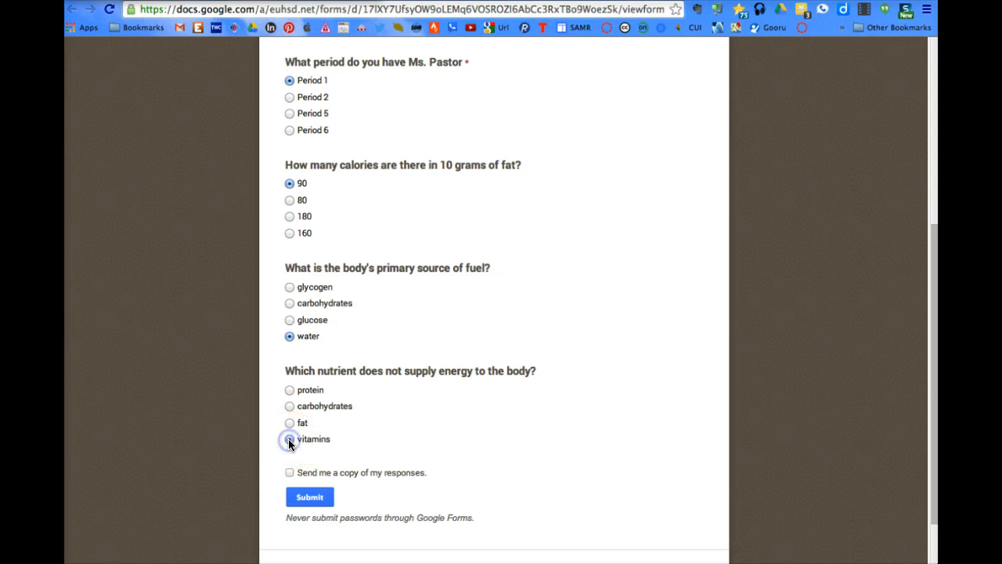
click(301, 498)
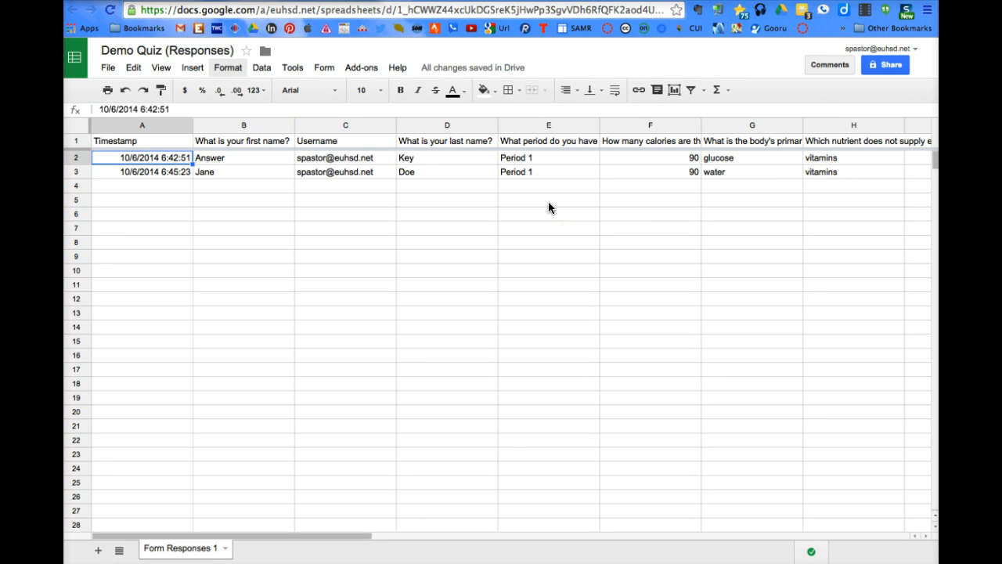
Scroll across the Demo Quiz (Responses) sheet columns to review both test submissions.
scroll(548, 201, right, 10)
scroll(548, 202, left, 8)
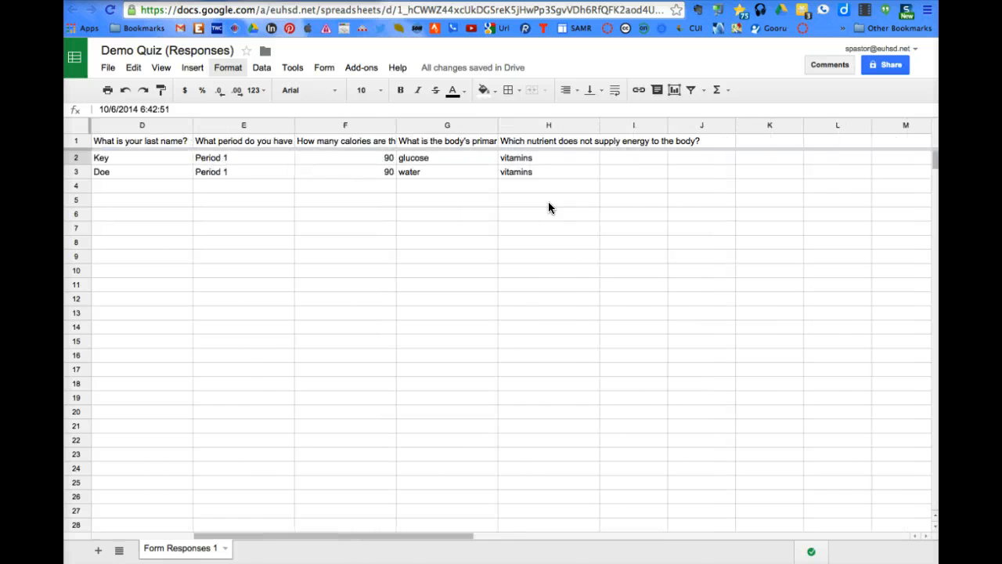
scroll(549, 205, left, 3)
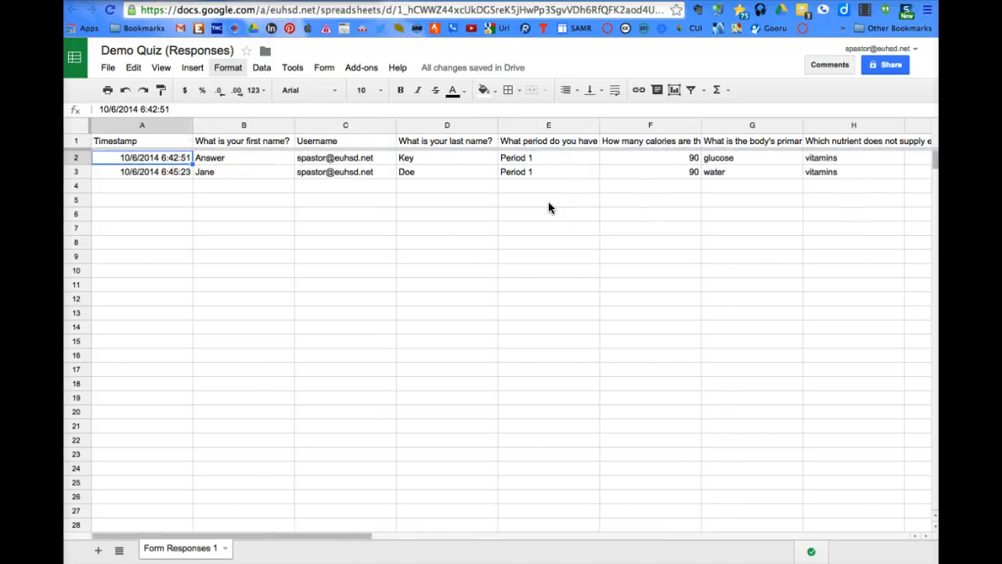